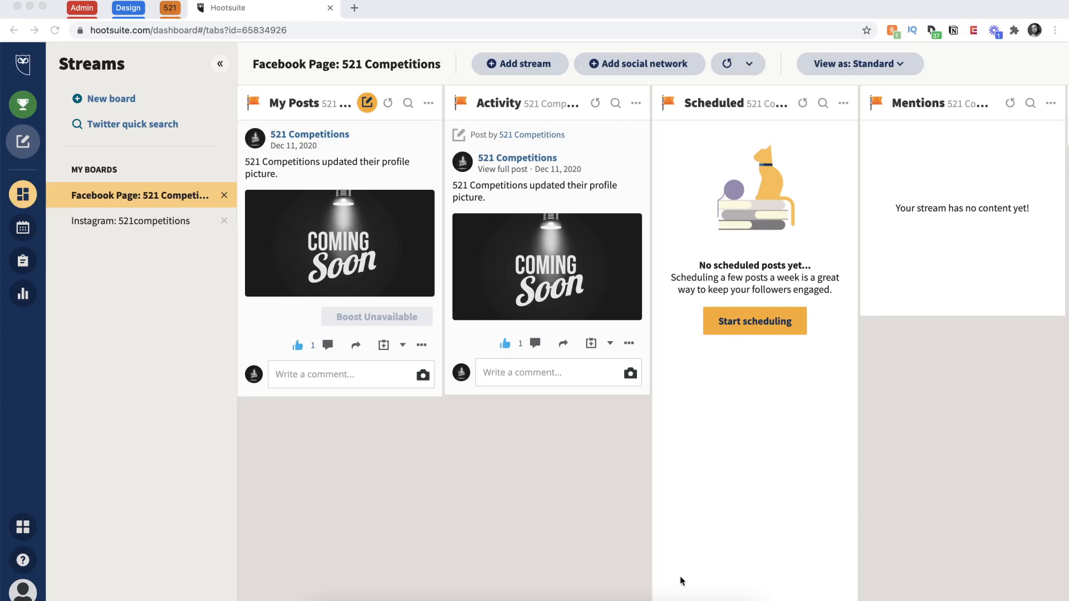
- Examine the social accounts and stream types offered for a new stream, and collapse the Add a stream panel
key(super+Tab)
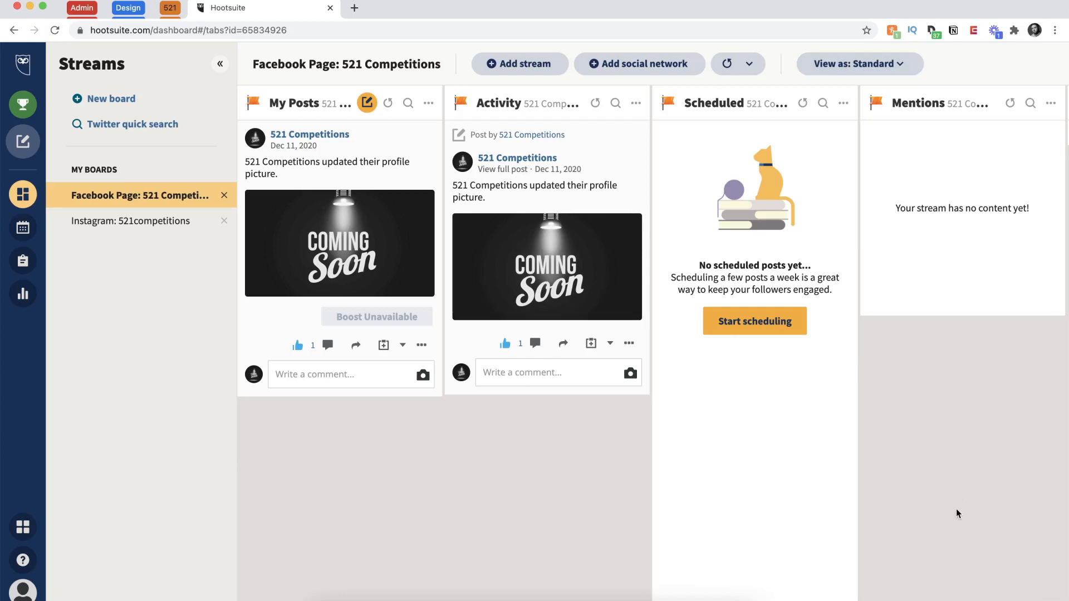
scroll(954, 504, right, 5)
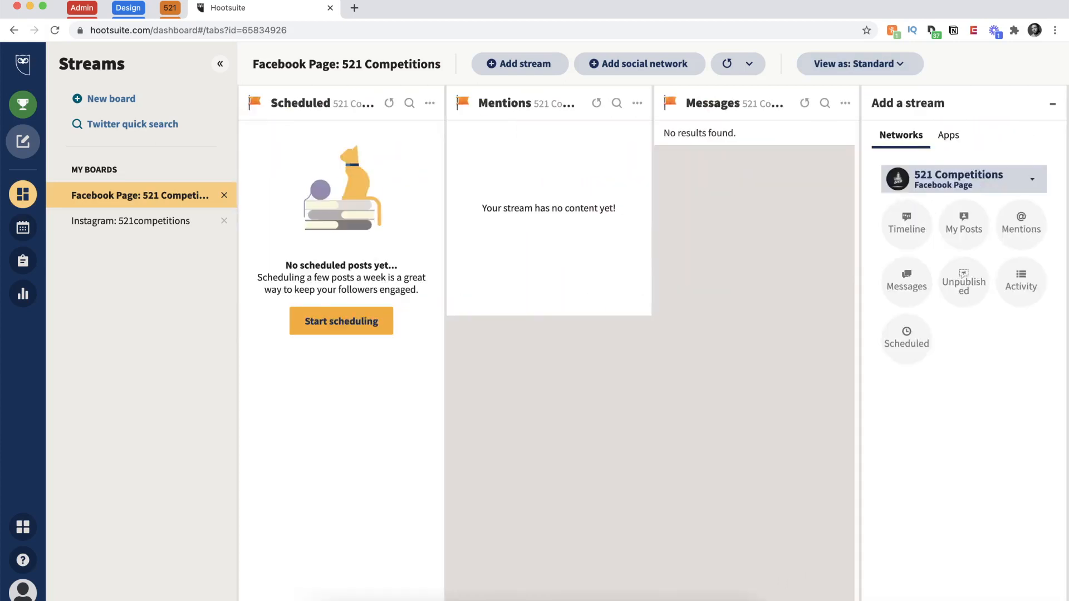
click(1051, 105)
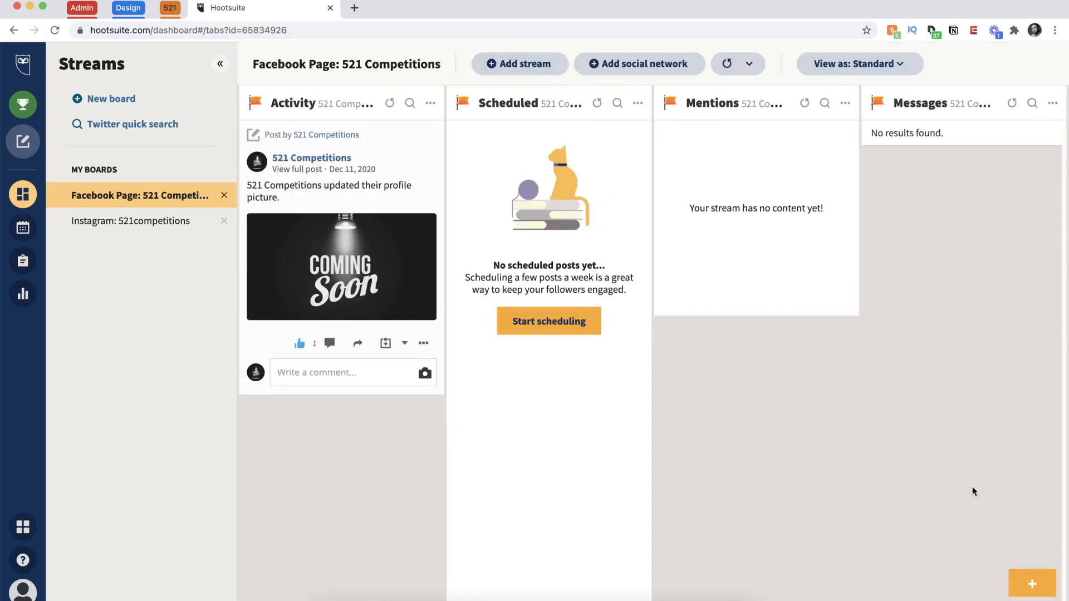
click(1034, 584)
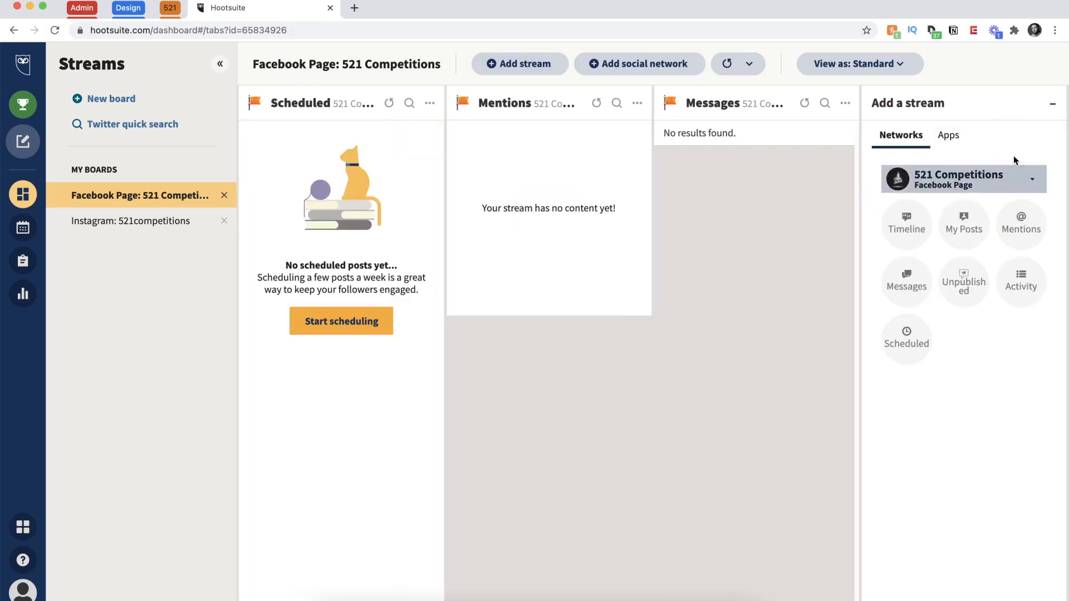
click(986, 174)
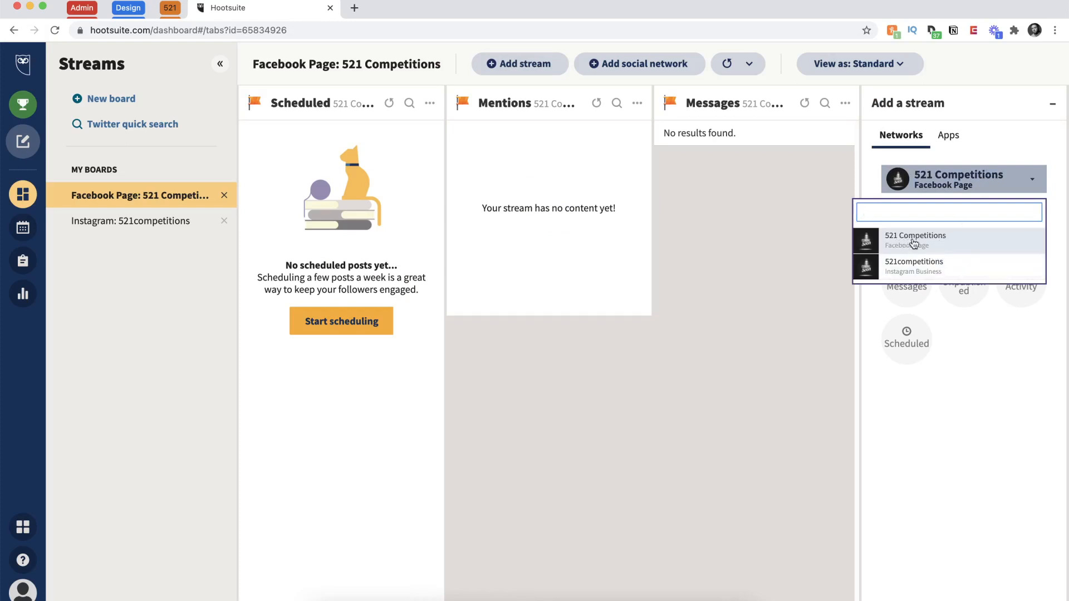
click(974, 177)
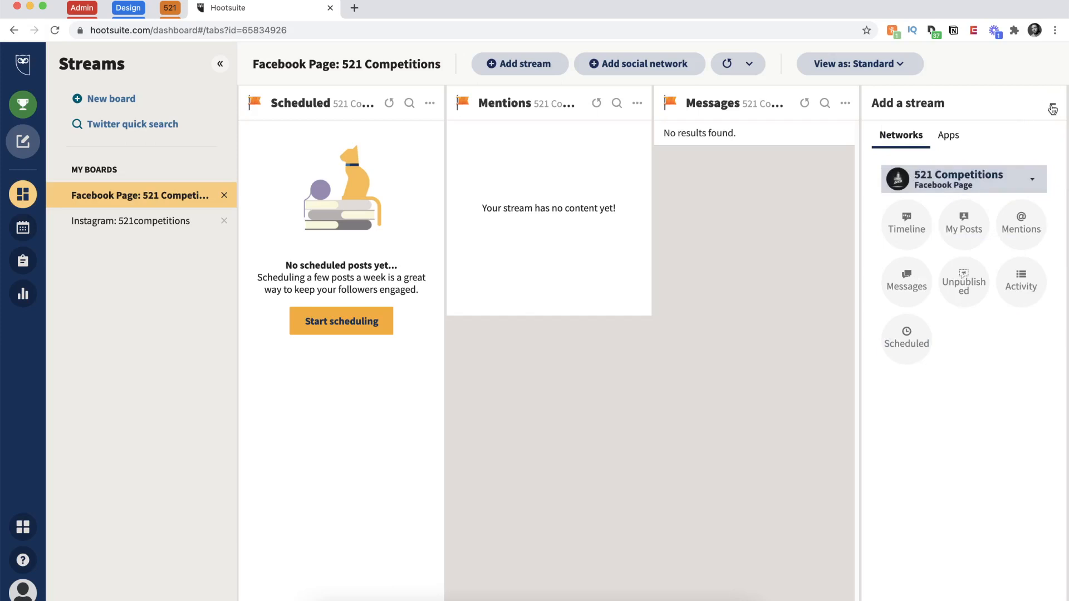
click(972, 244)
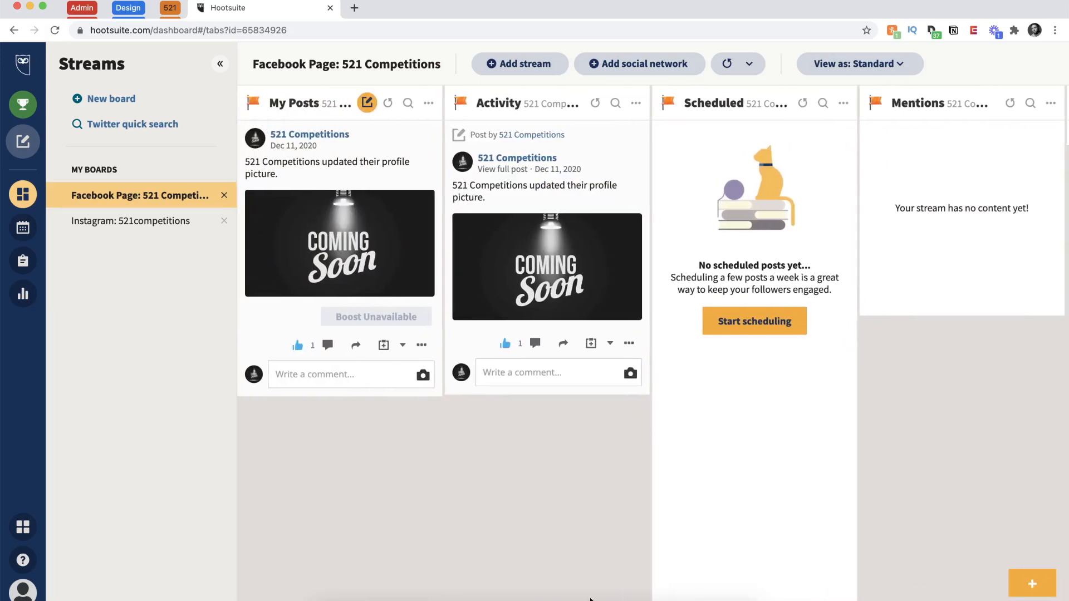
- Remove the like from the profile picture post in the Facebook page's My Posts stream
drag(628, 598, 610, 576)
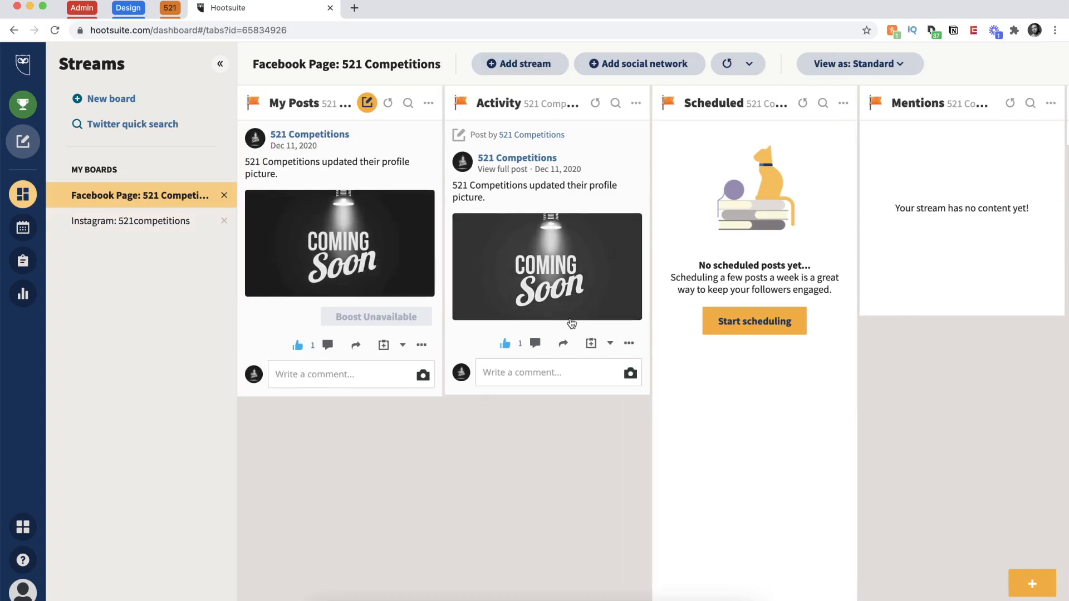
scroll(590, 339, right, 3)
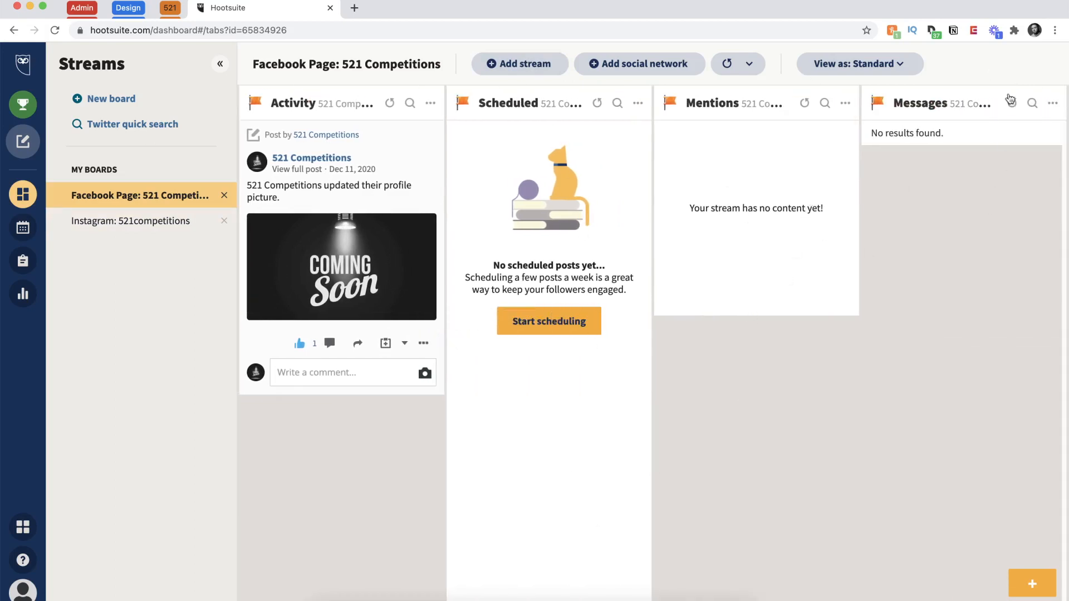
scroll(765, 358, left, 3)
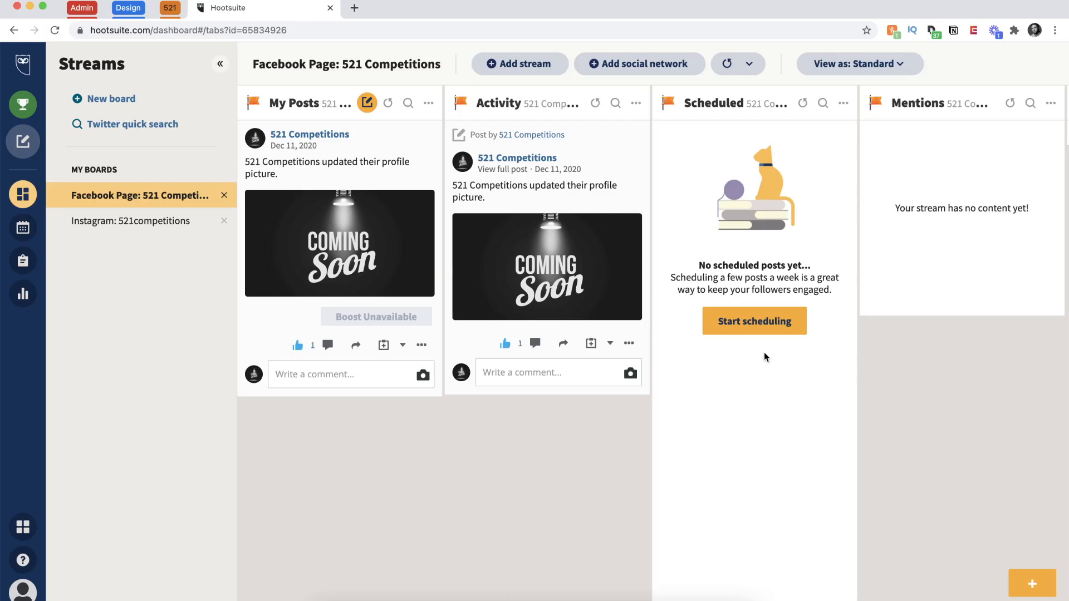
scroll(750, 401, right, 3)
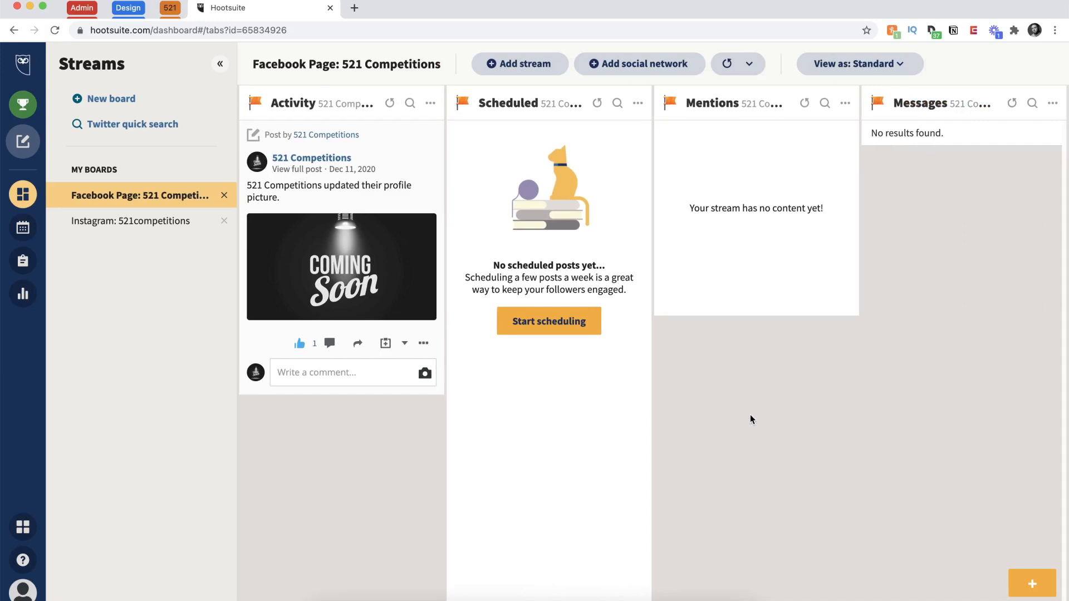
scroll(750, 414, left, 3)
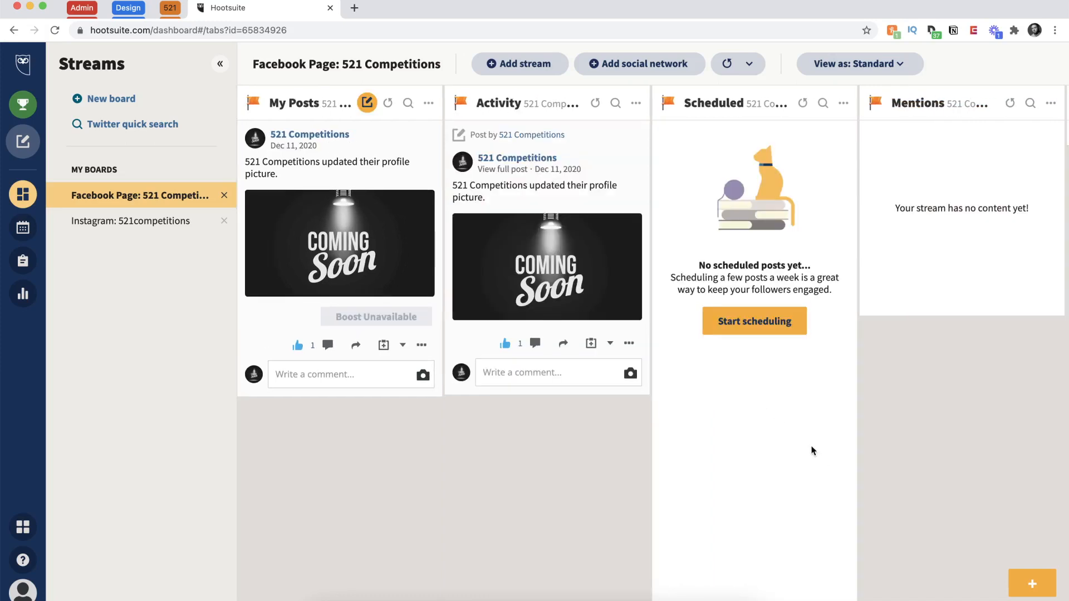
click(299, 345)
click(305, 348)
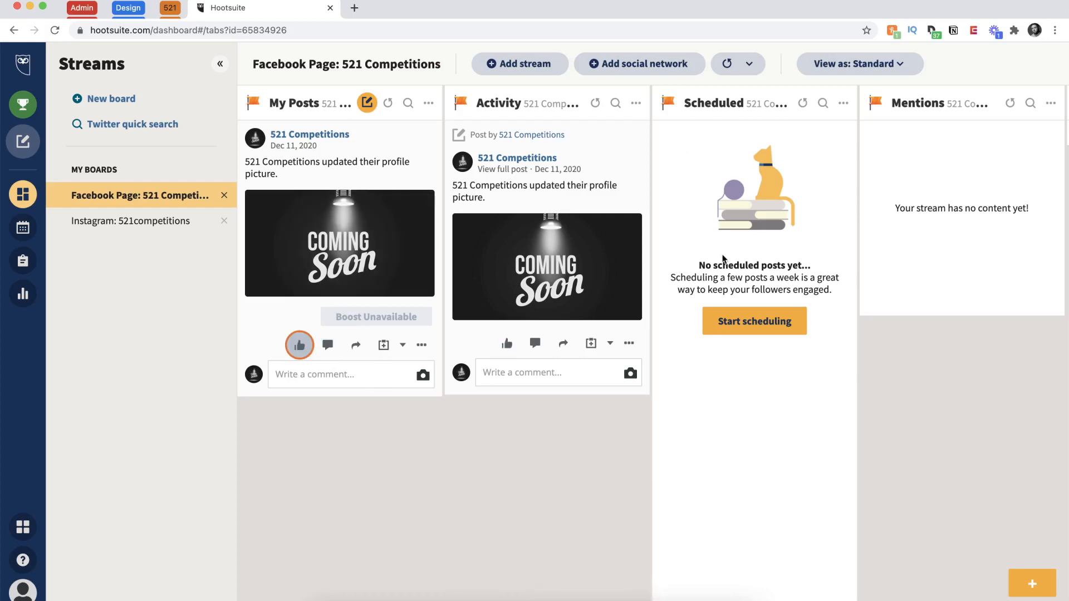
- Open the Instagram: 521competitions board and browse the posts in its #competition stream
click(88, 222)
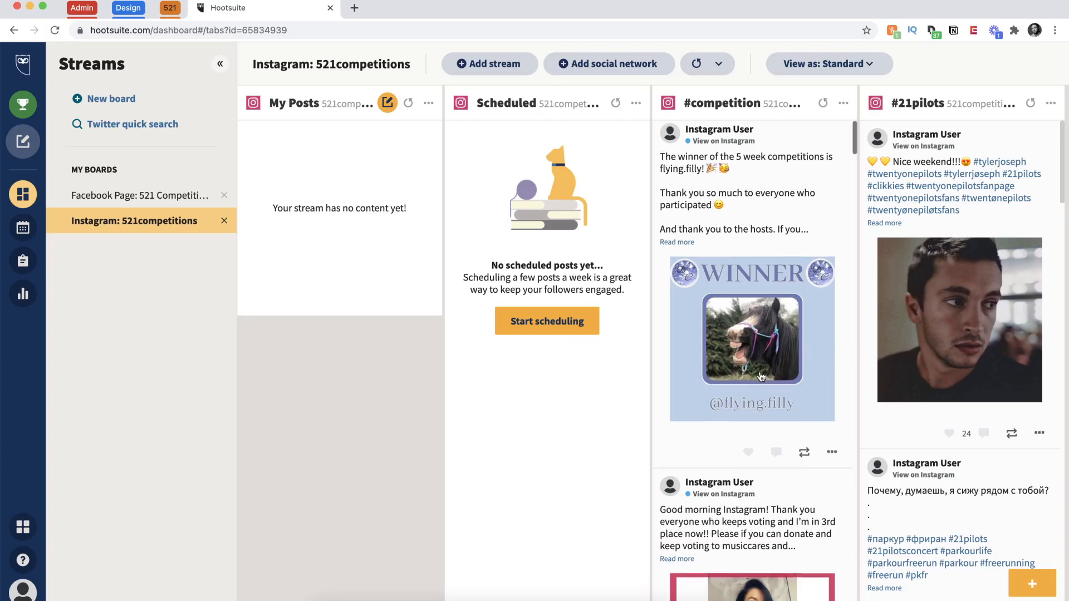
scroll(779, 351, down, 5)
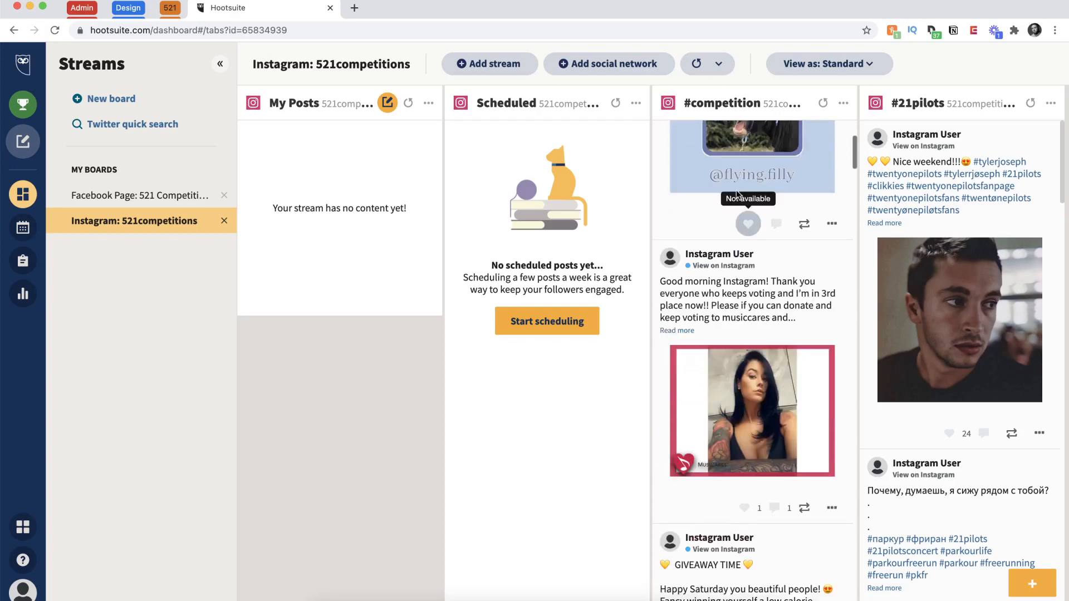
scroll(765, 384, down, 2)
scroll(795, 476, down, 10)
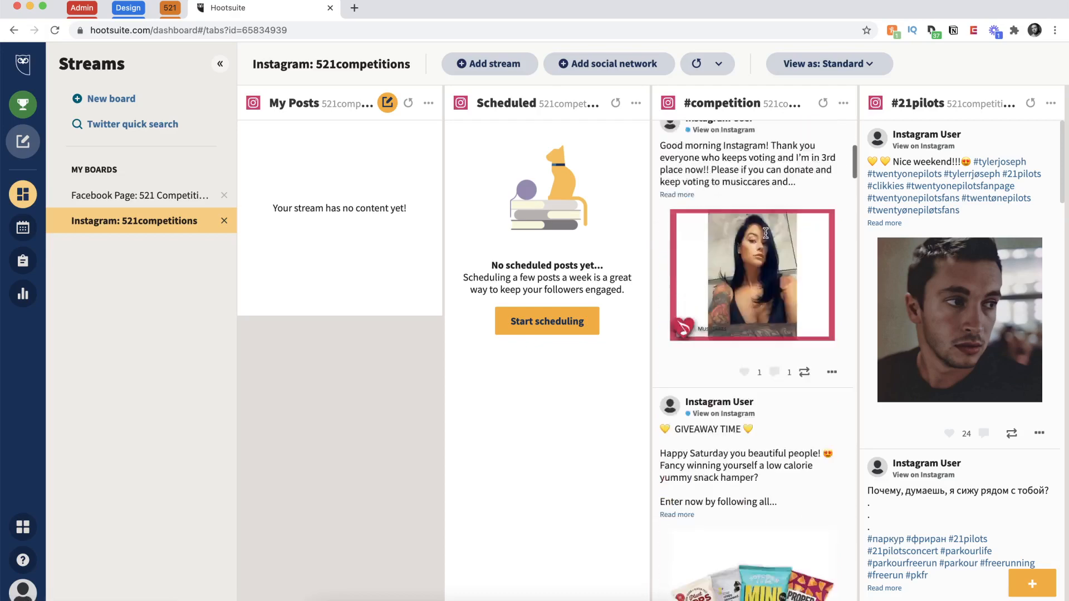
scroll(772, 494, down, 7)
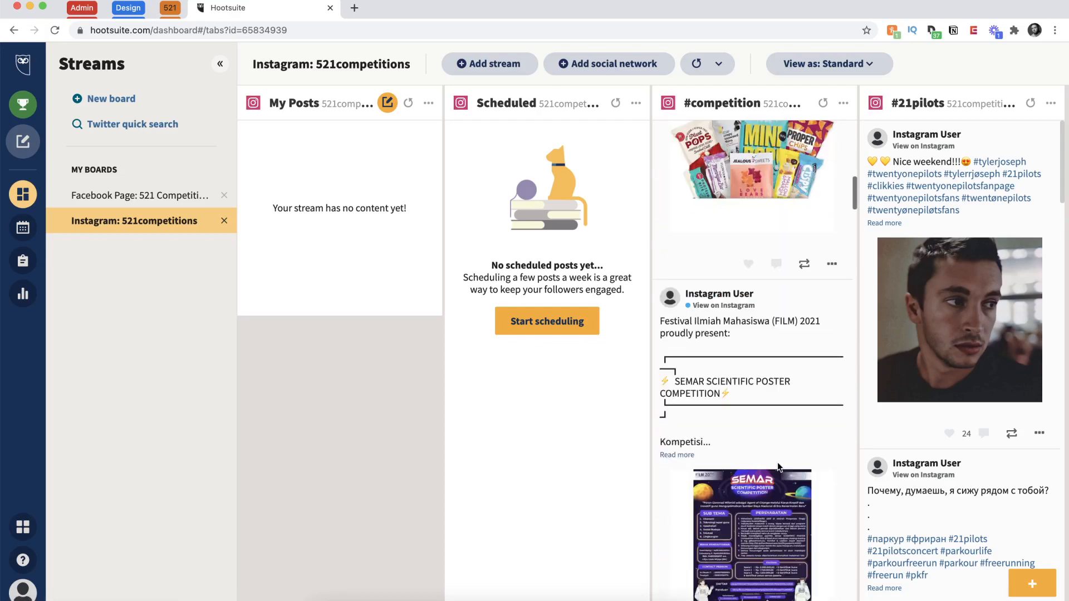
scroll(843, 475, down, 7)
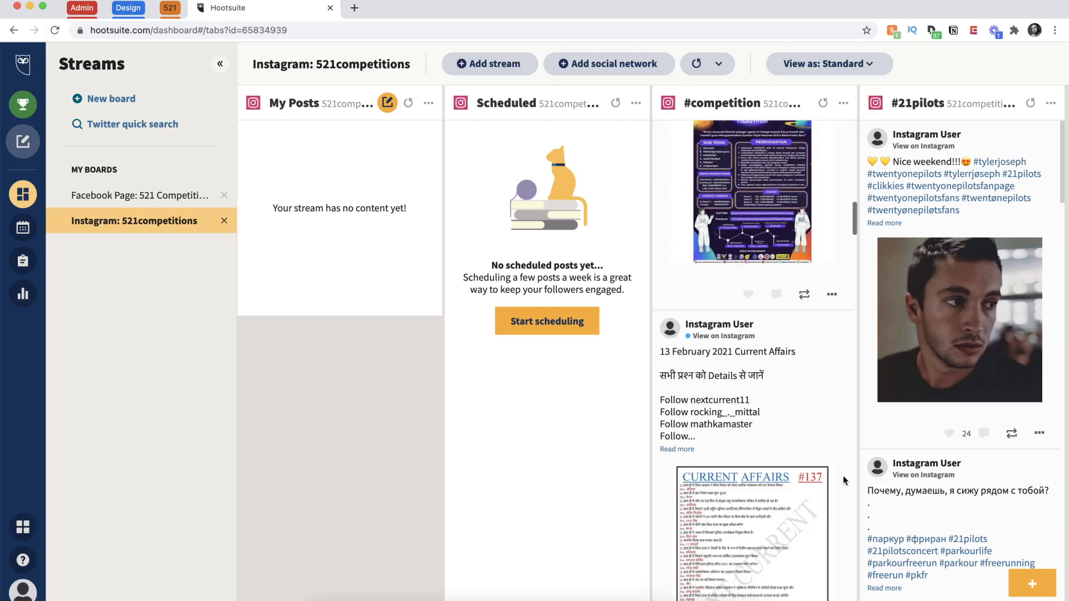
scroll(832, 472, down, 1)
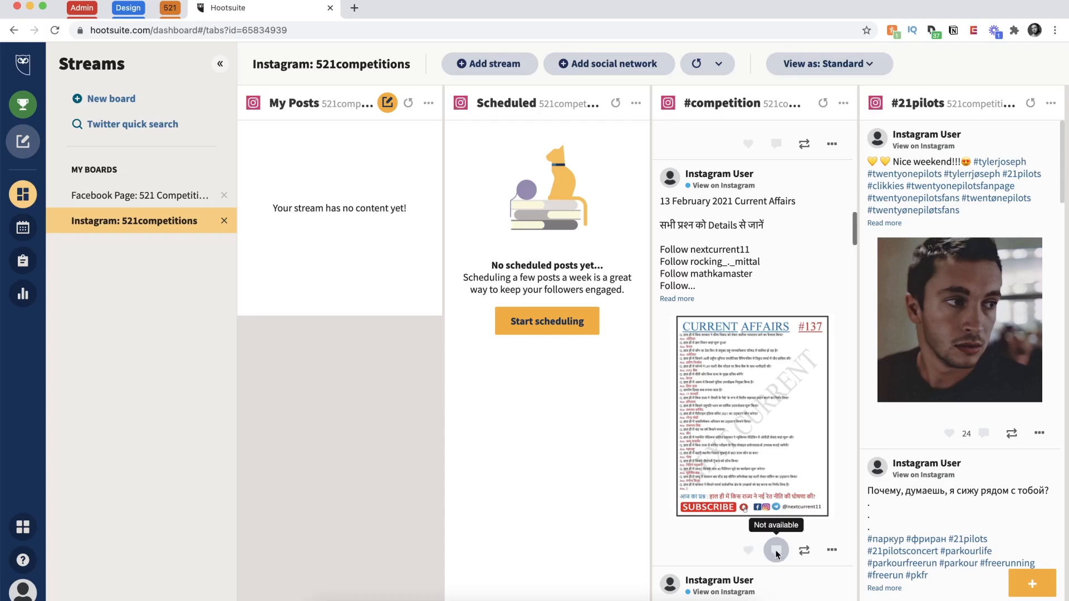
- Check the extra post options and the Instagram link options of the 13 February 2021 Current Affairs post
click(832, 550)
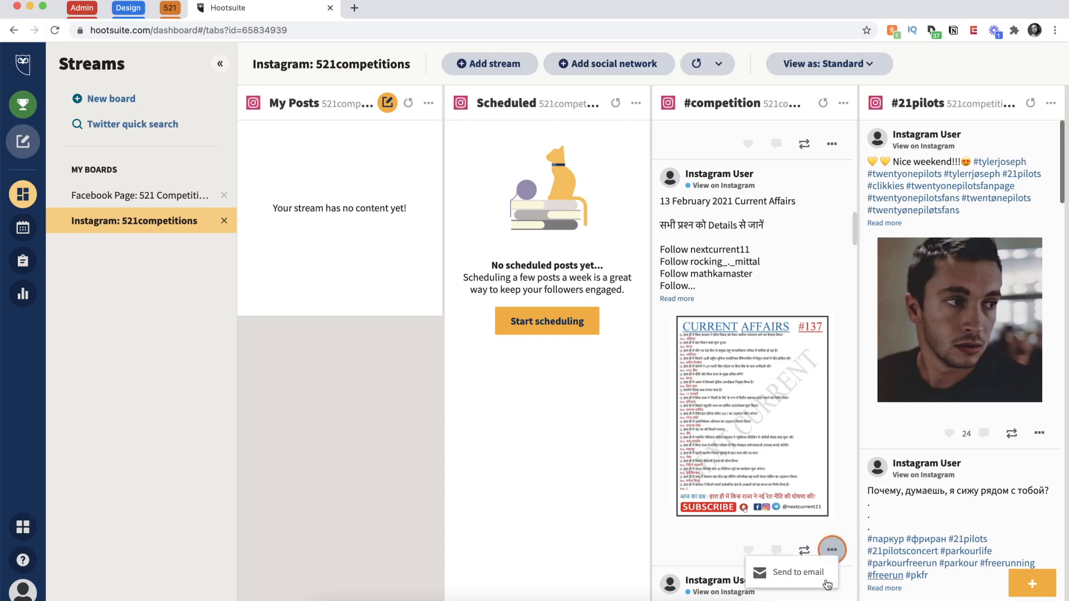
click(778, 225)
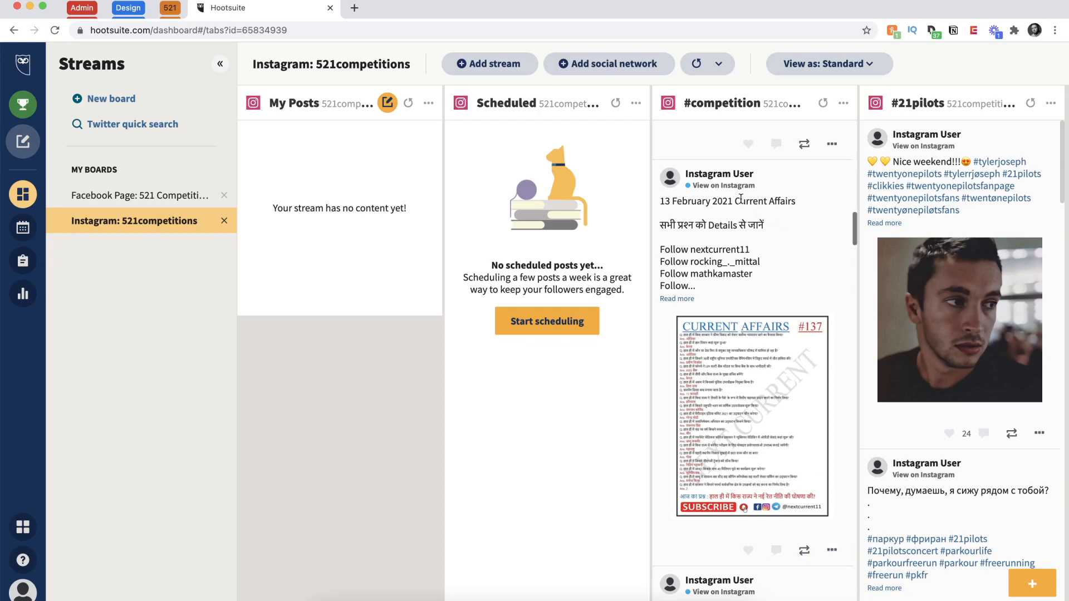
right_click(737, 191)
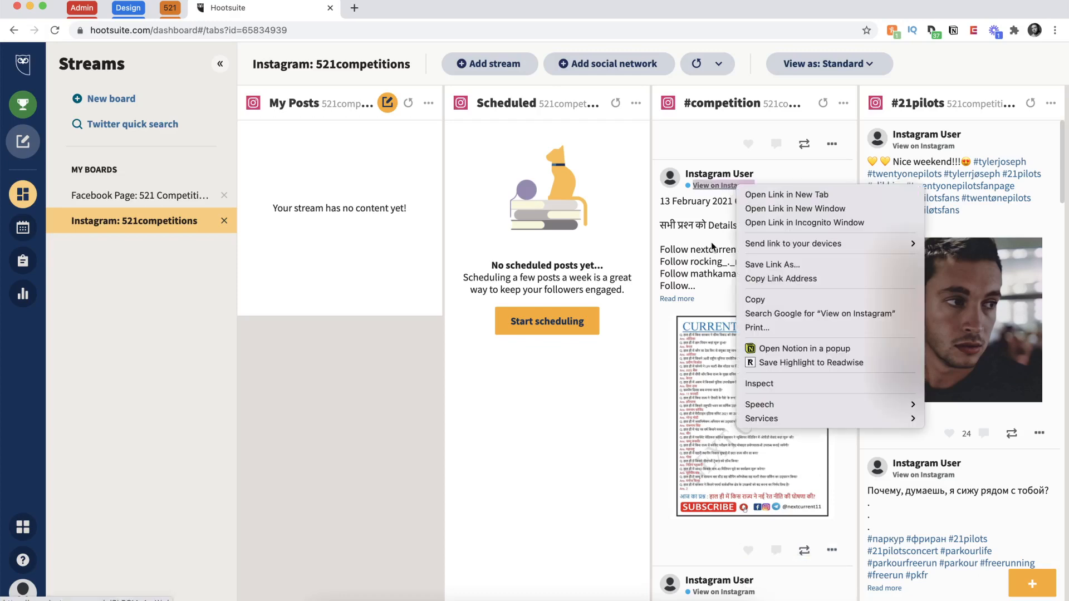
key(Escape)
scroll(790, 299, down, 1)
scroll(790, 299, down, 5)
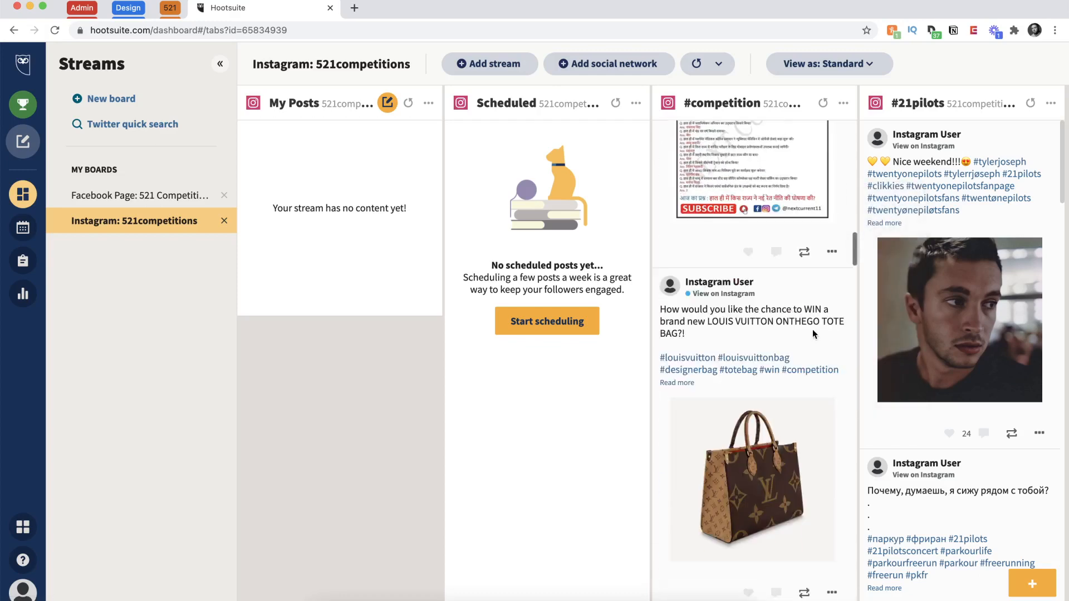
- Delete the #21pilots stream from the Instagram board
scroll(964, 275, down, 5)
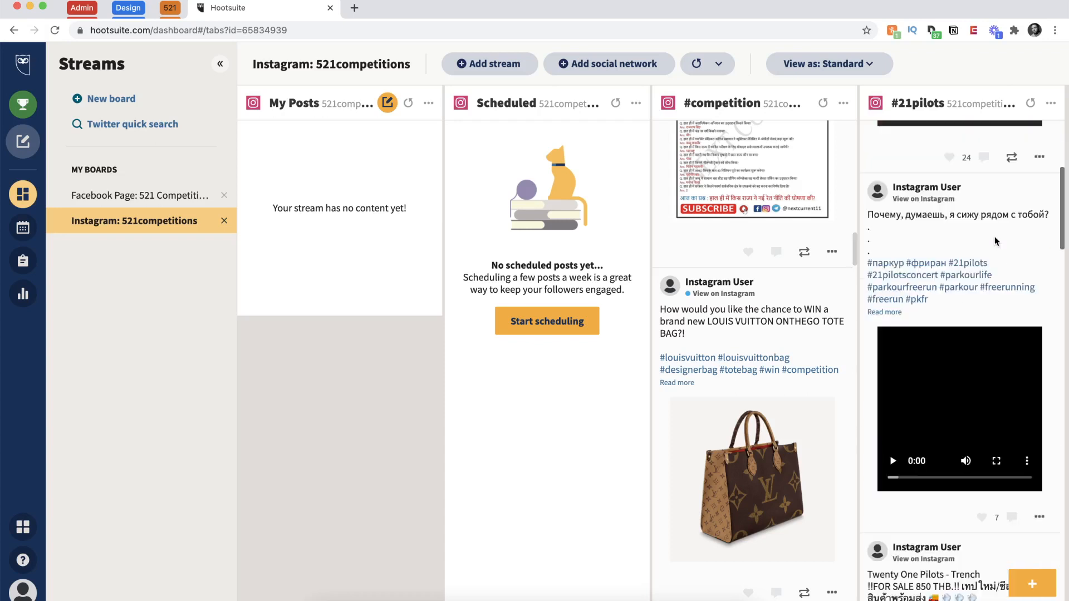
scroll(994, 236, up, 5)
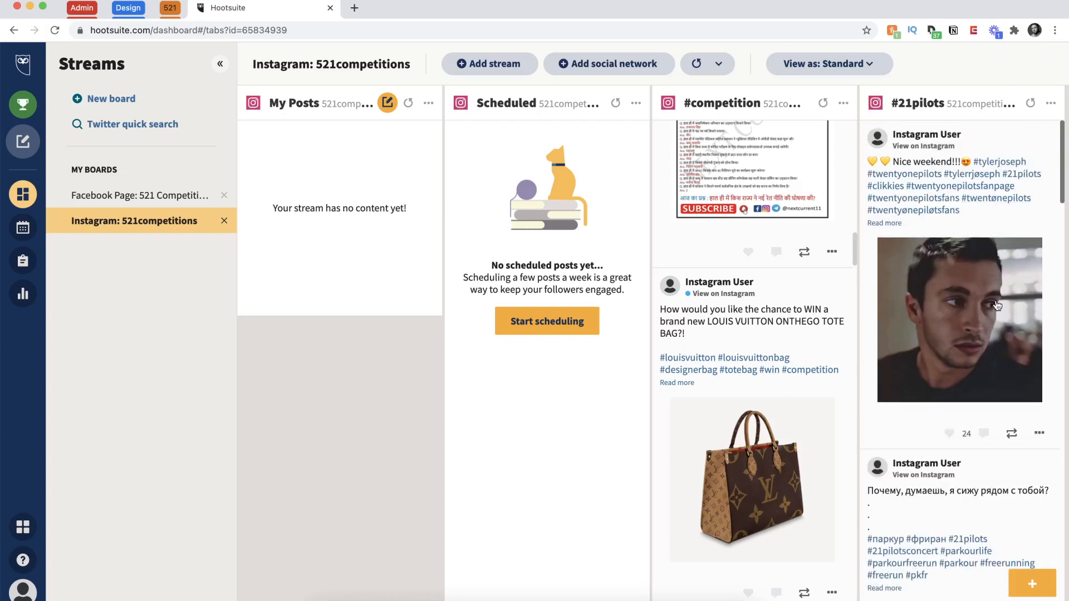
click(1050, 103)
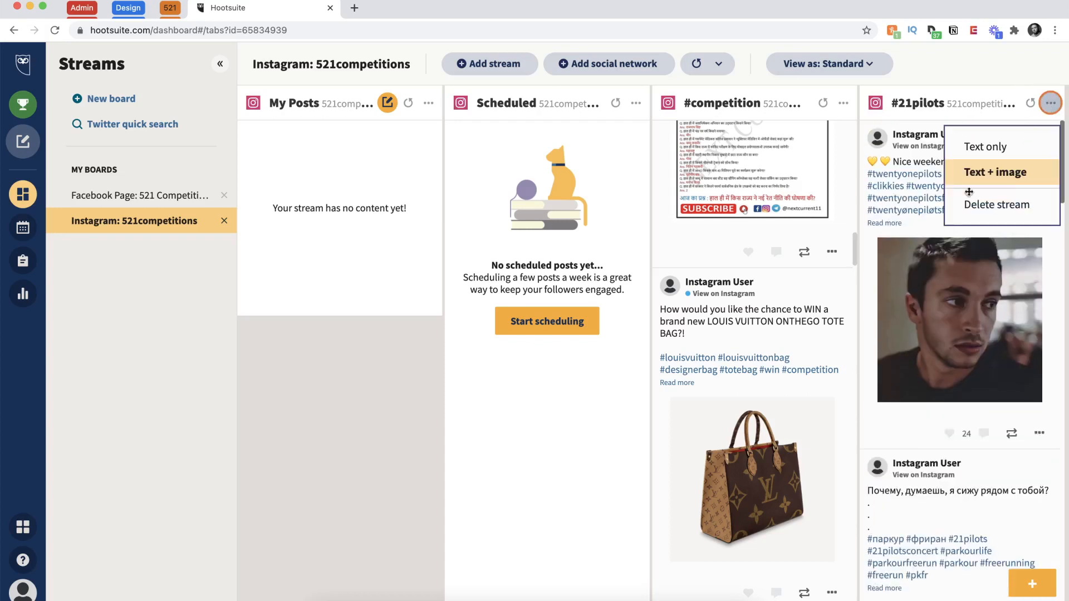
click(987, 204)
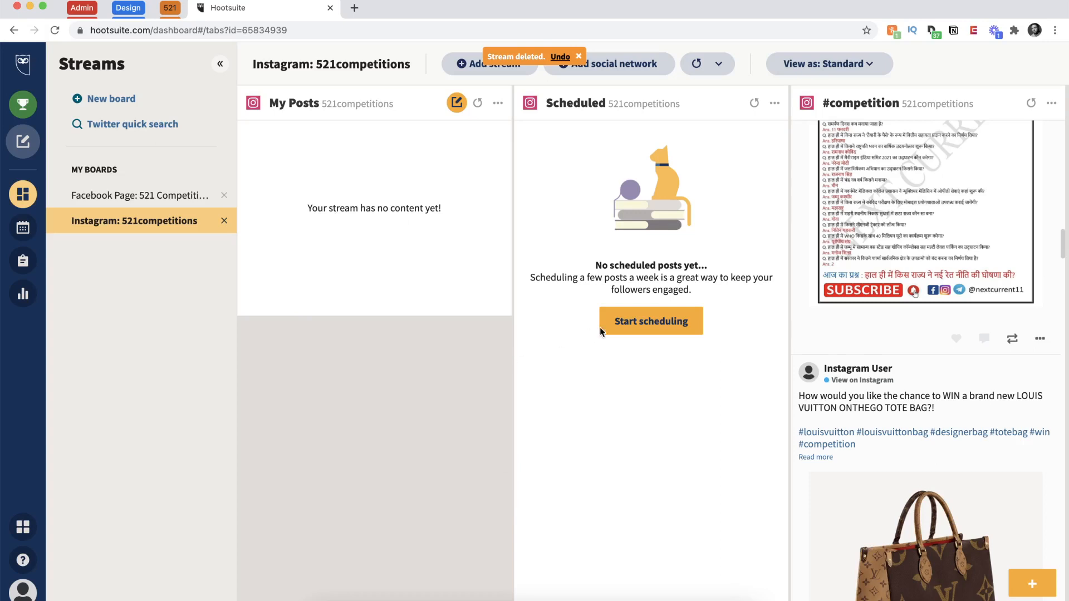
- Check the networks and Apps option available for adding a stream, without adding one
click(472, 64)
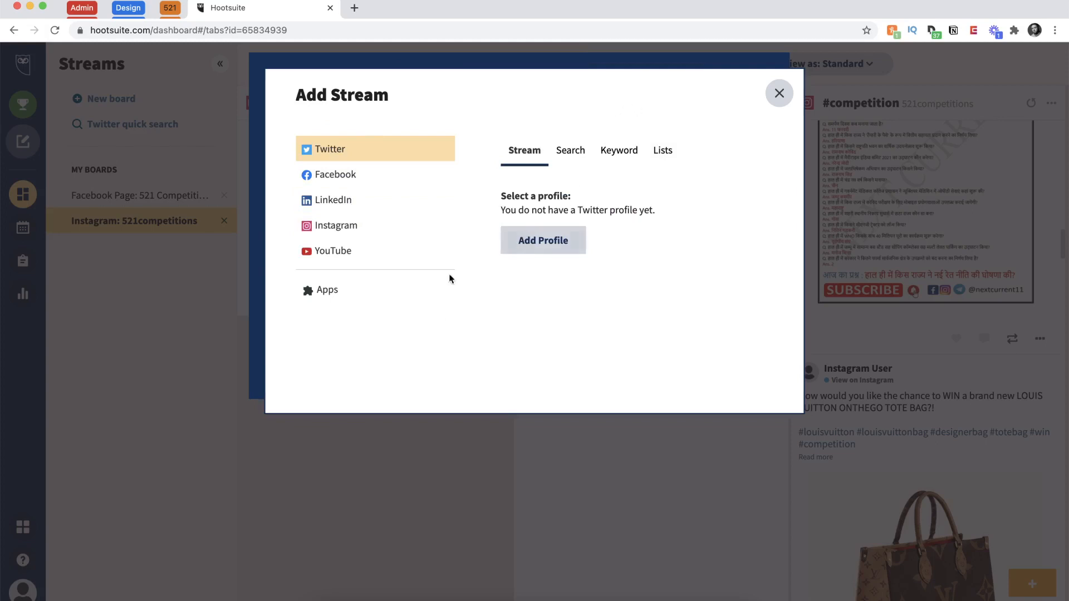
click(401, 295)
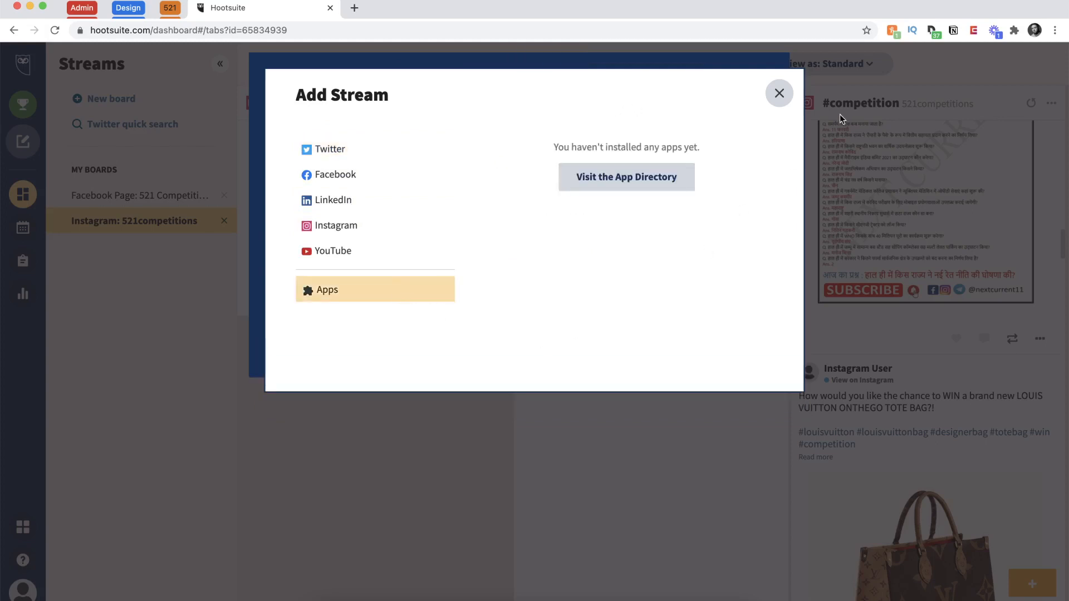
click(779, 93)
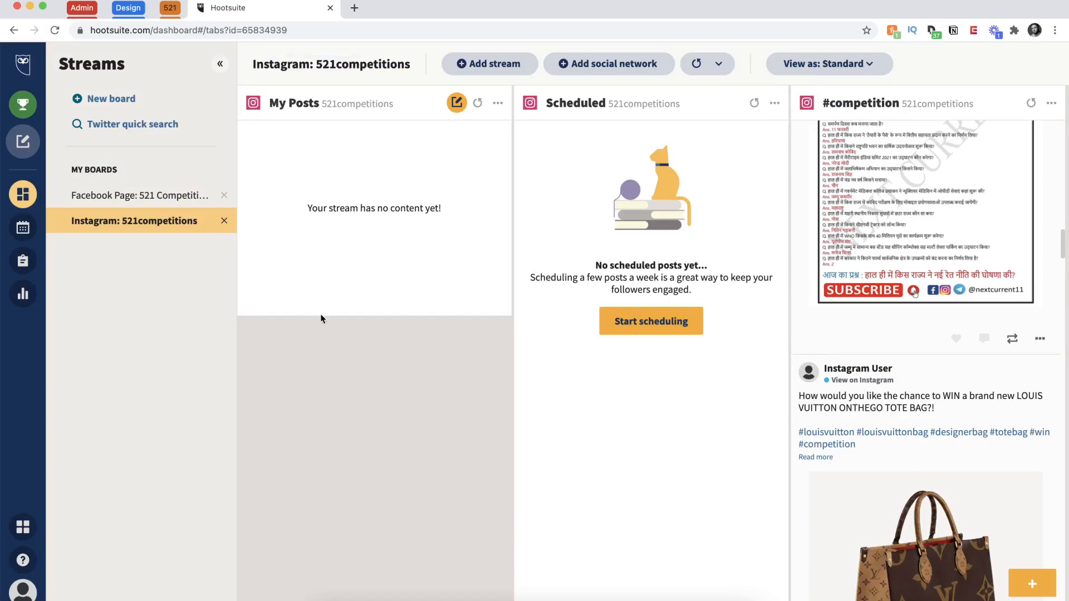
- Create a new post targeting both the 521 Competitions Facebook page and the 521competitions Instagram account, ready for its text
mouse_move(30, 146)
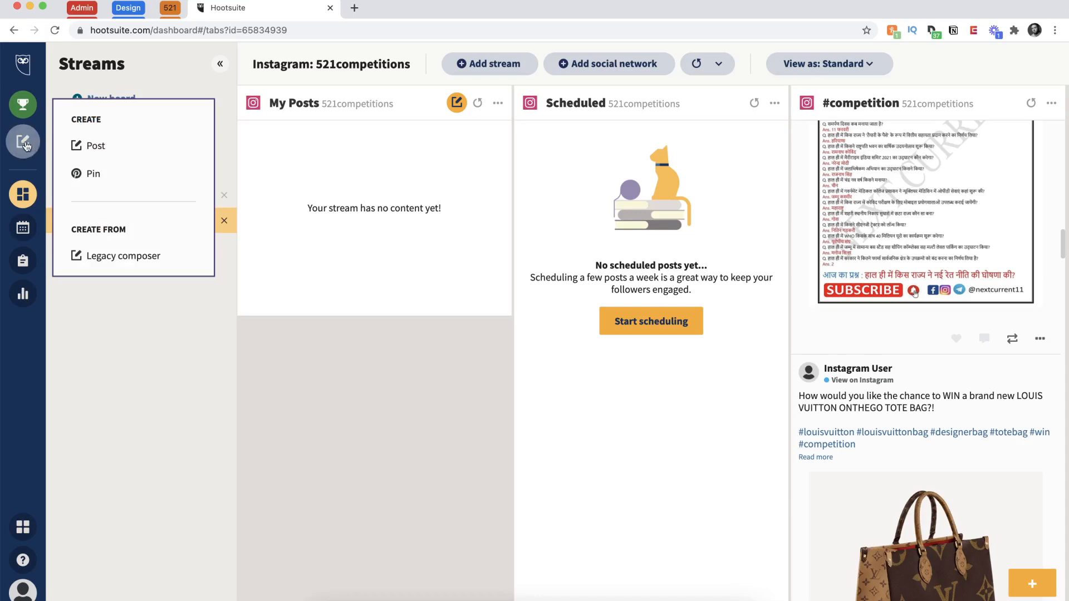
click(92, 145)
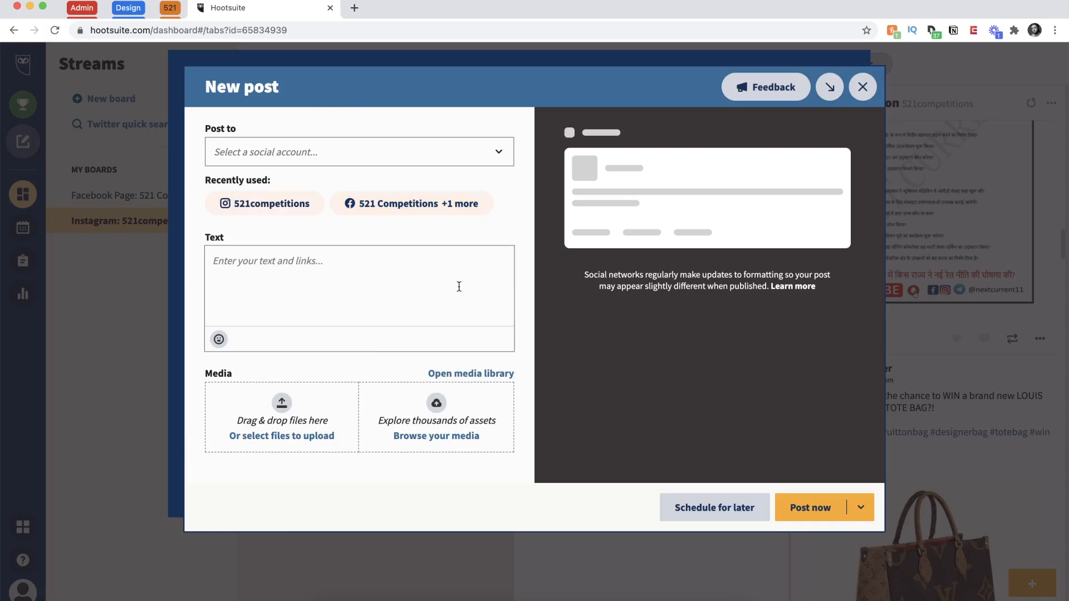
click(427, 159)
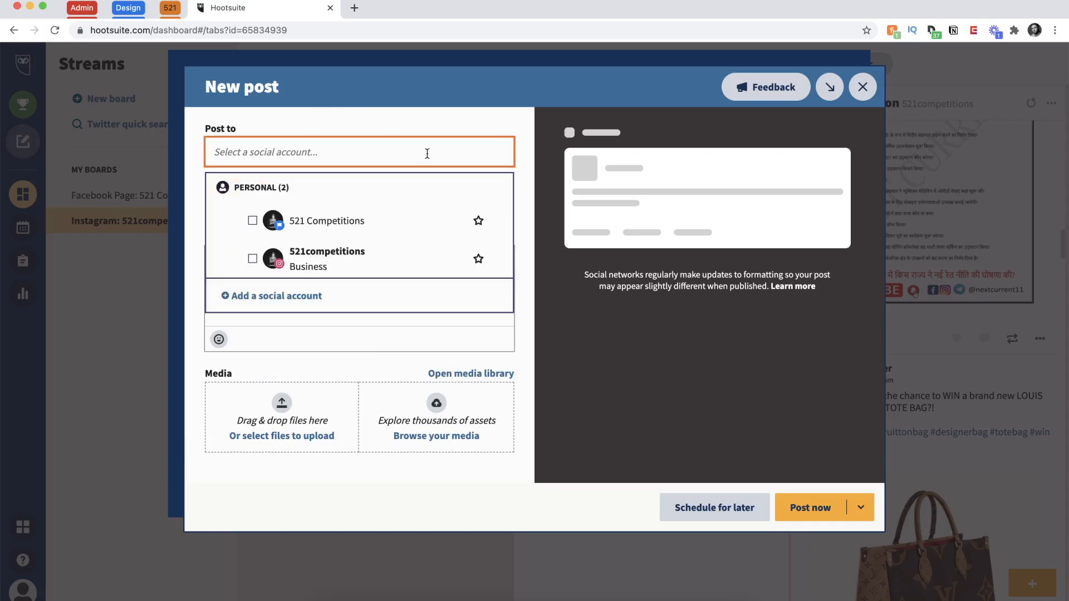
click(253, 222)
click(253, 262)
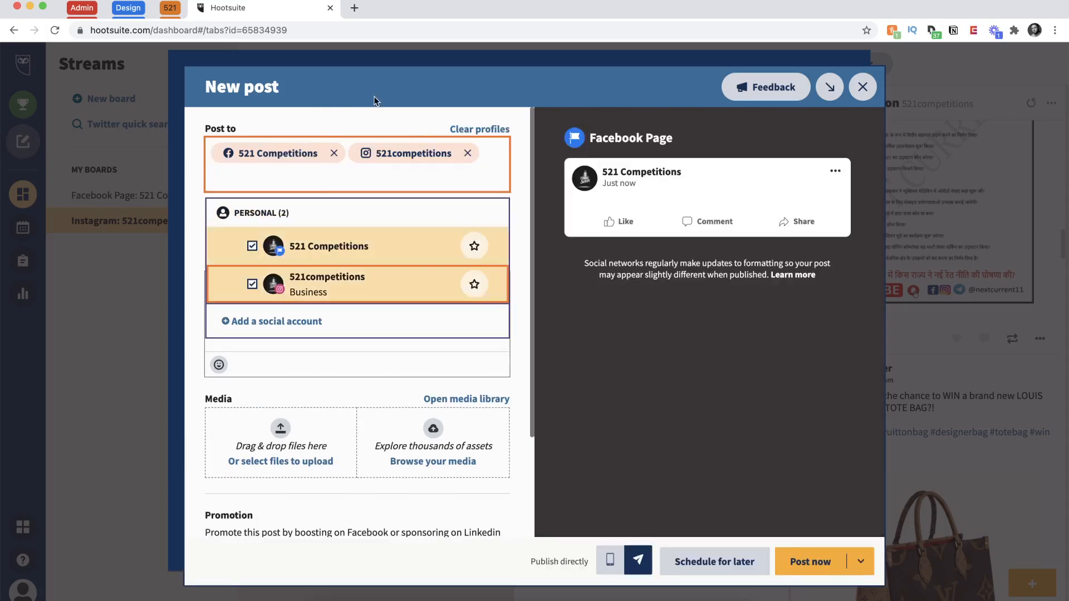
click(393, 83)
click(372, 318)
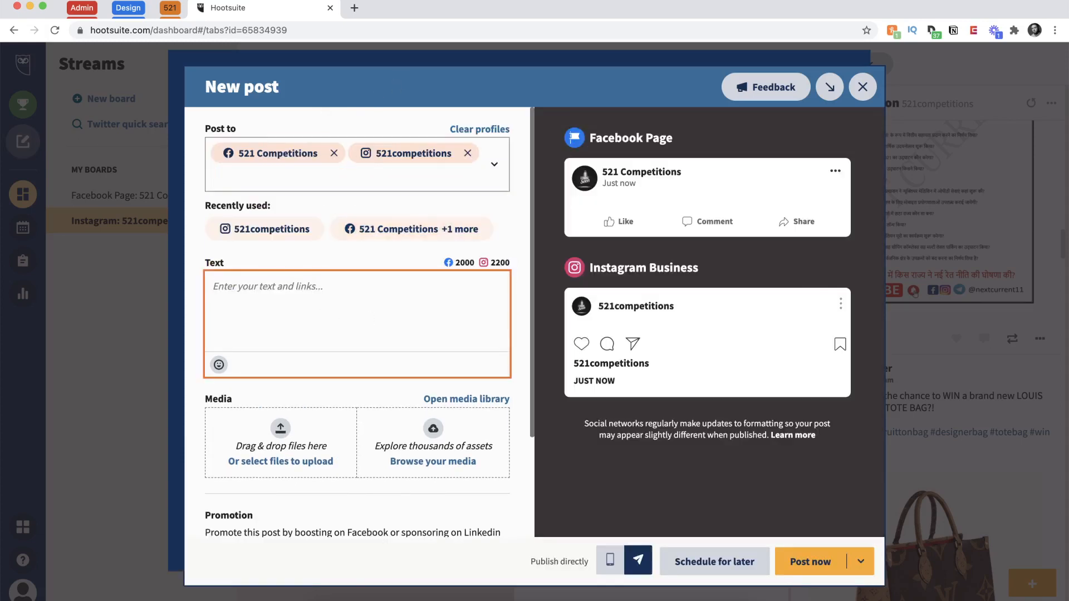
- Write "hey guys!" as the post text and attach the image Screenshot 2021-01-01 at 18.59.57.png from the Desktop folder
text(hey guys!)
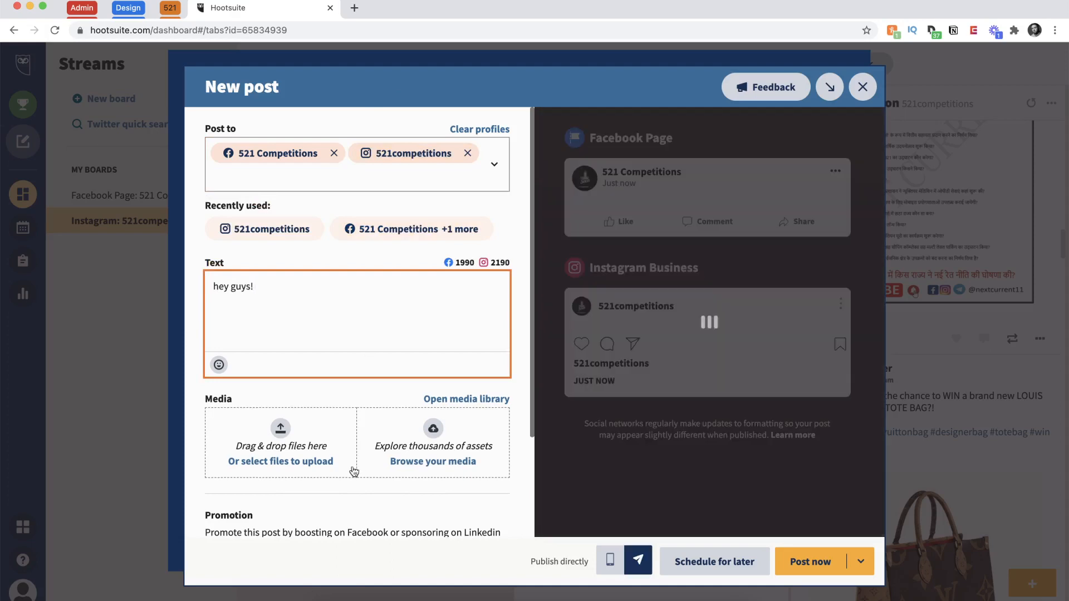
click(331, 462)
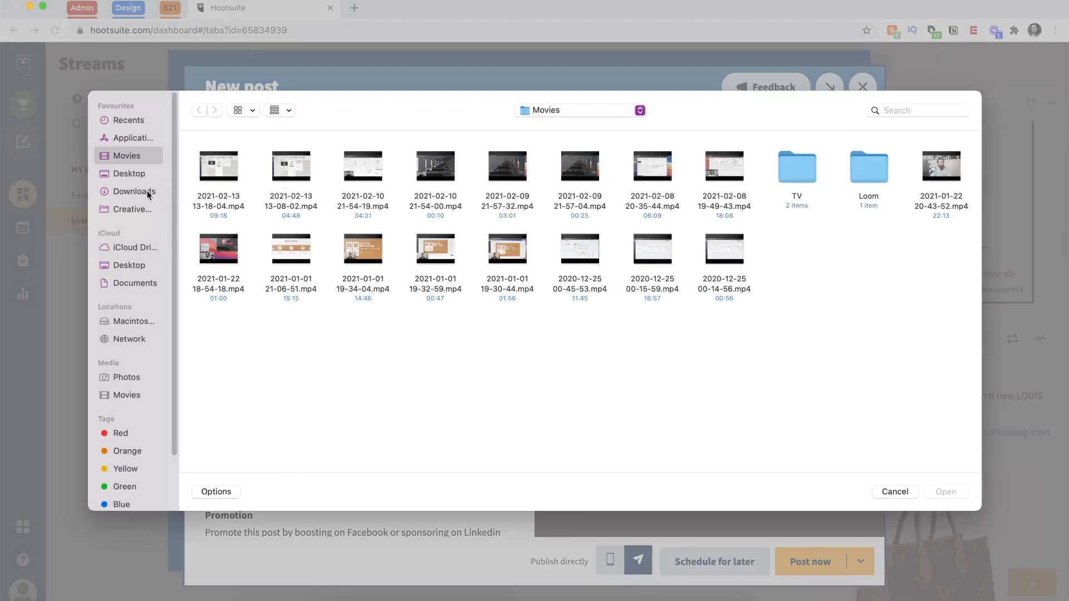
click(126, 175)
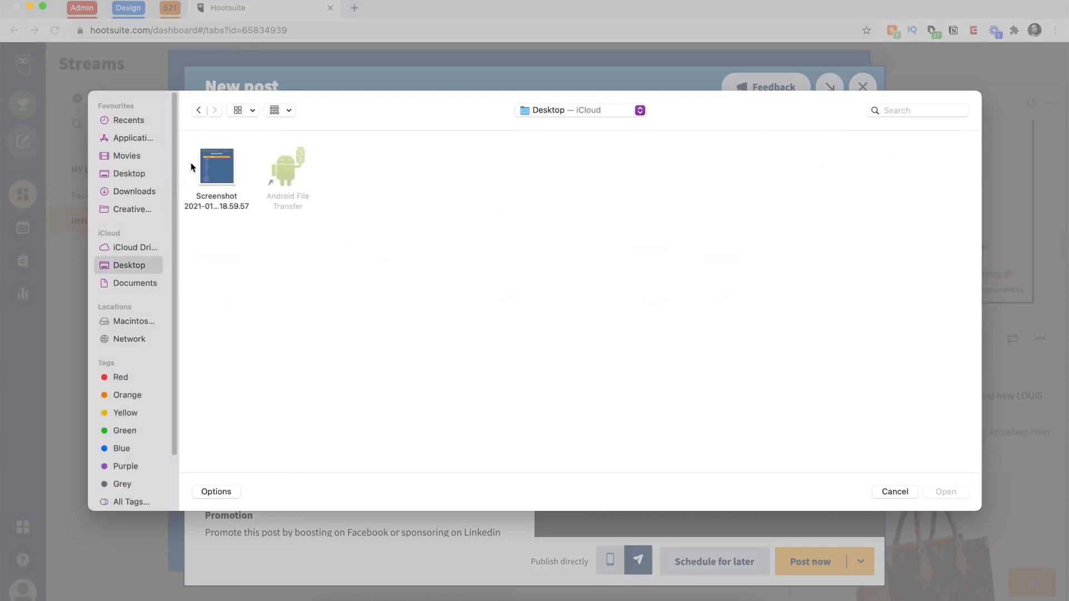
click(220, 161)
click(947, 492)
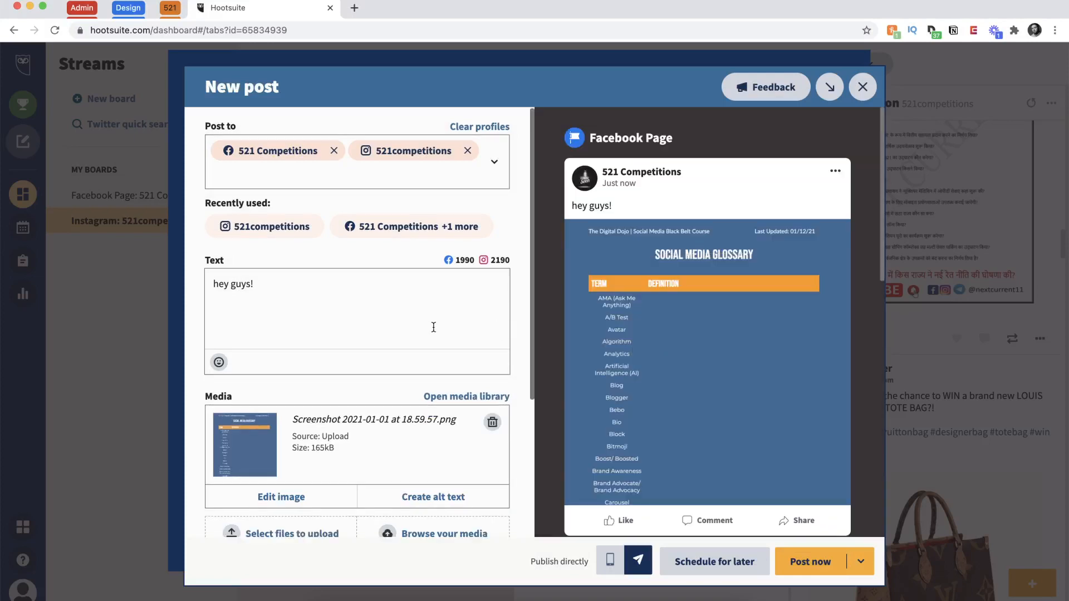
- Schedule the post to both accounts for Wednesday, 17 February 2021 at 5:20 PM and dismiss the confirmation
scroll(433, 332, down, 5)
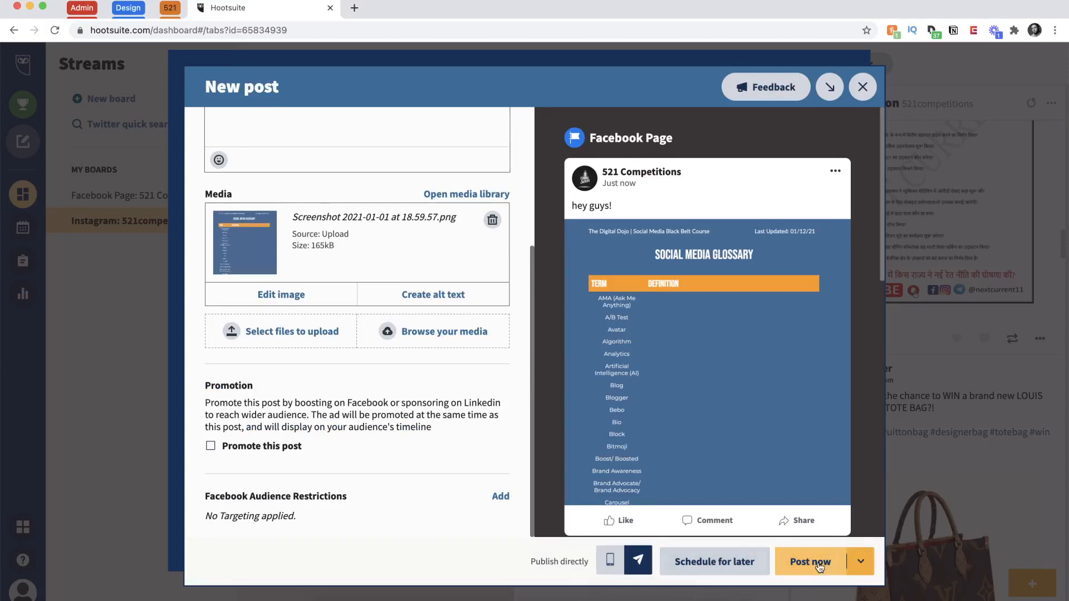
click(862, 563)
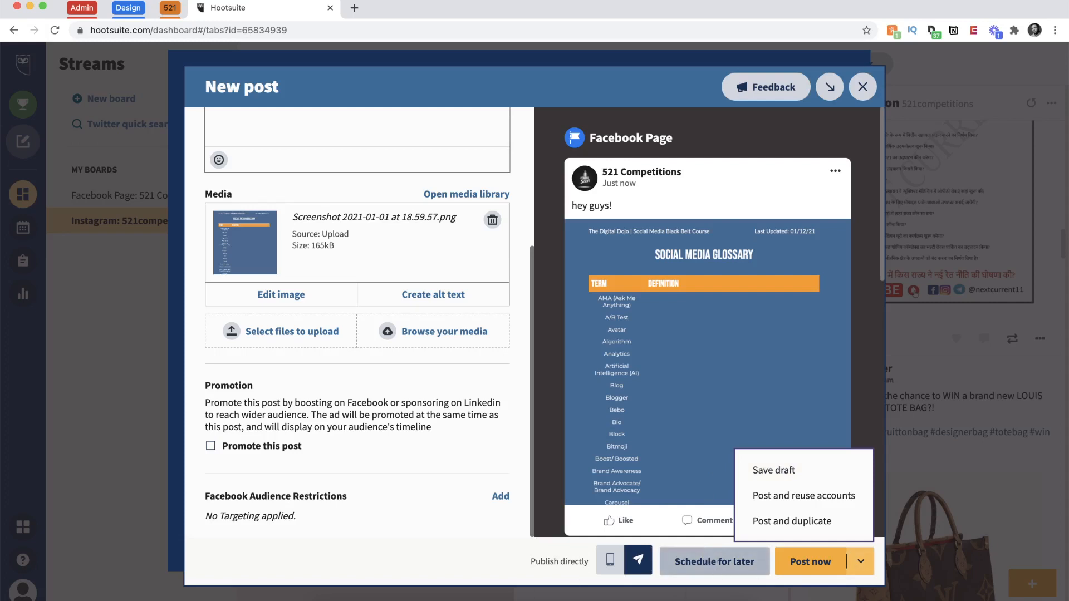
click(714, 562)
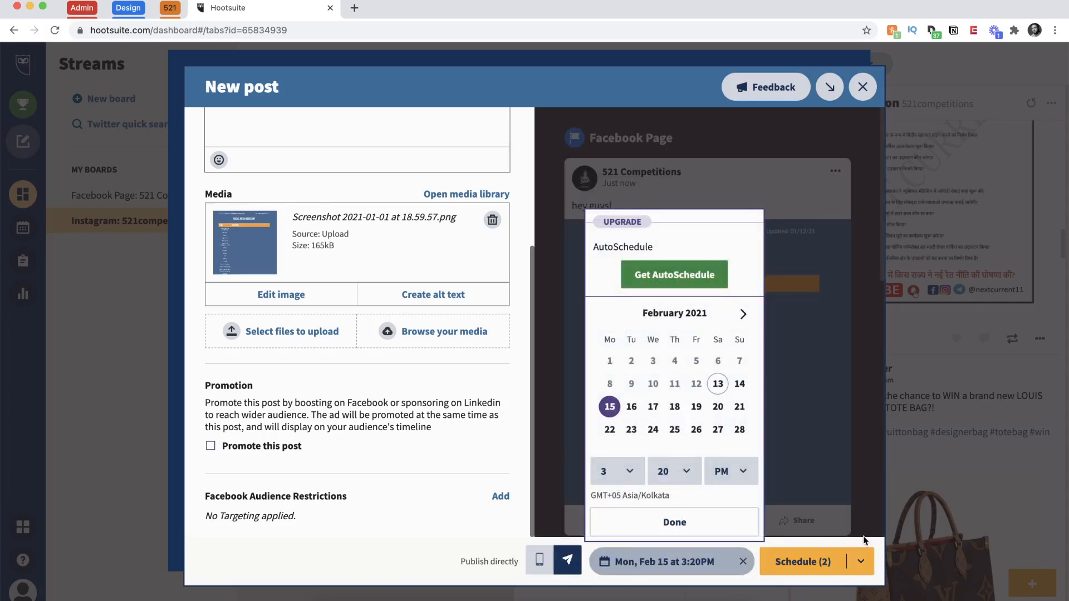
click(653, 408)
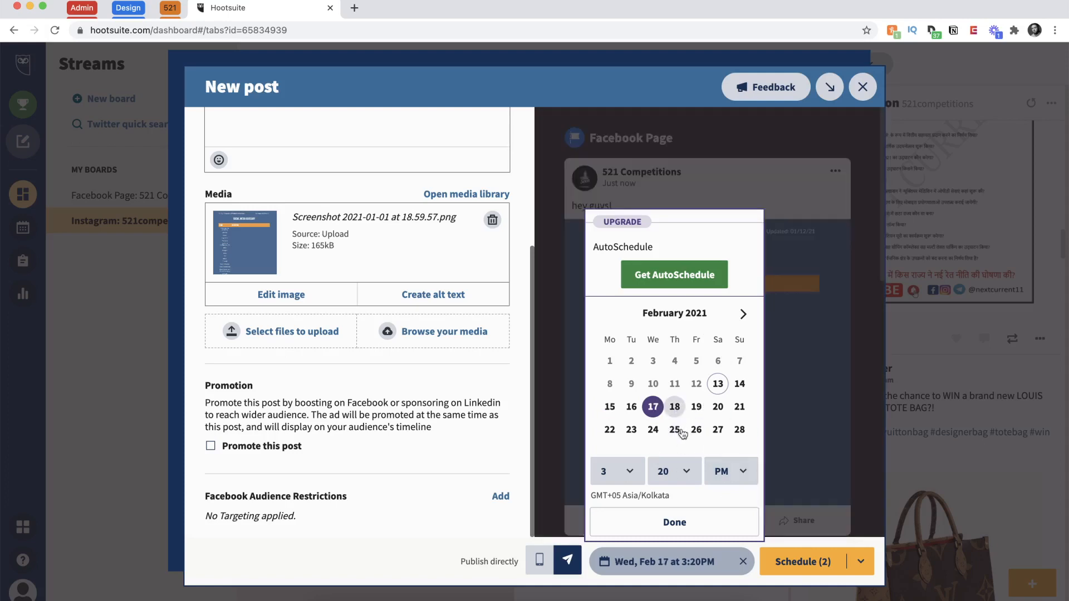
click(630, 472)
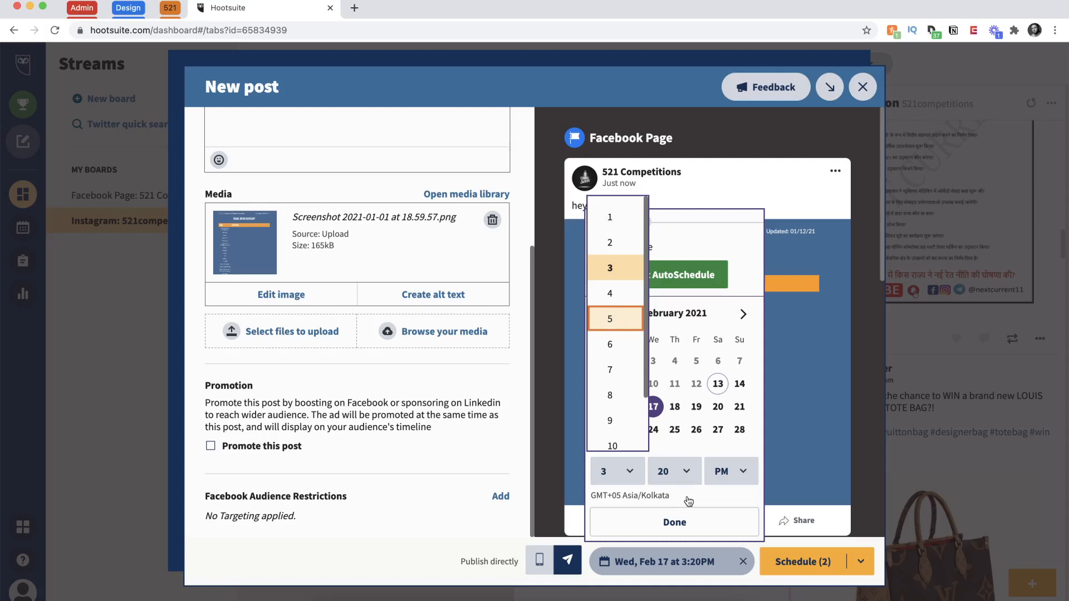
key(Return)
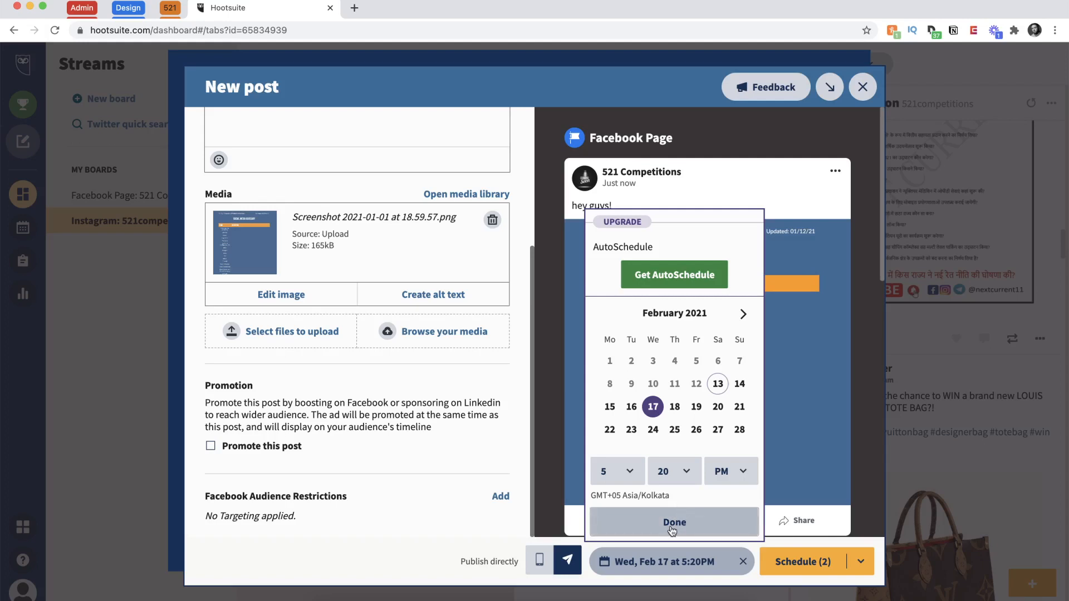
click(687, 516)
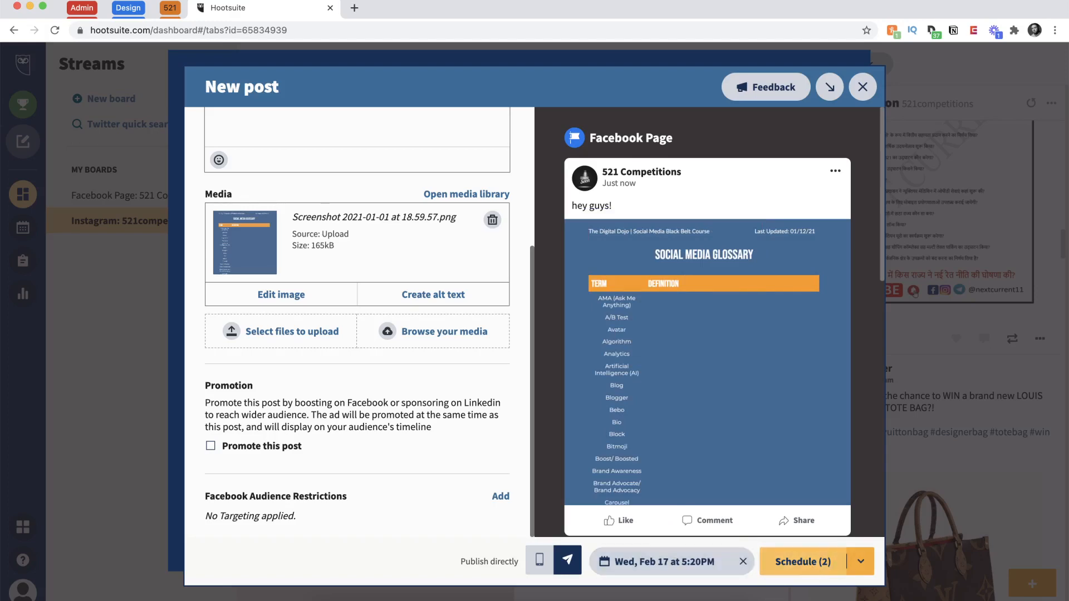
click(803, 561)
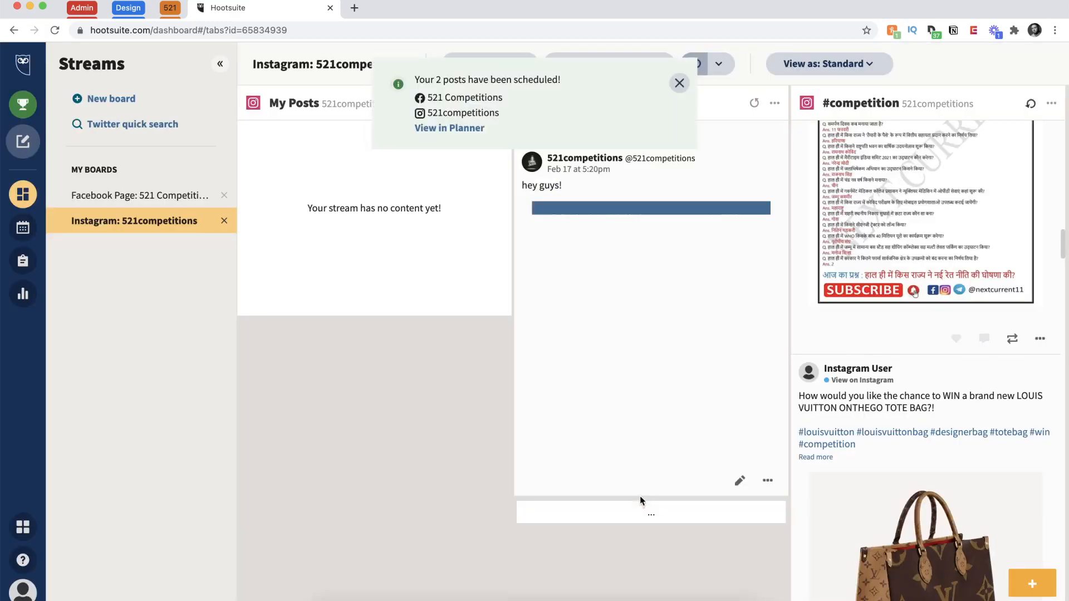
click(680, 83)
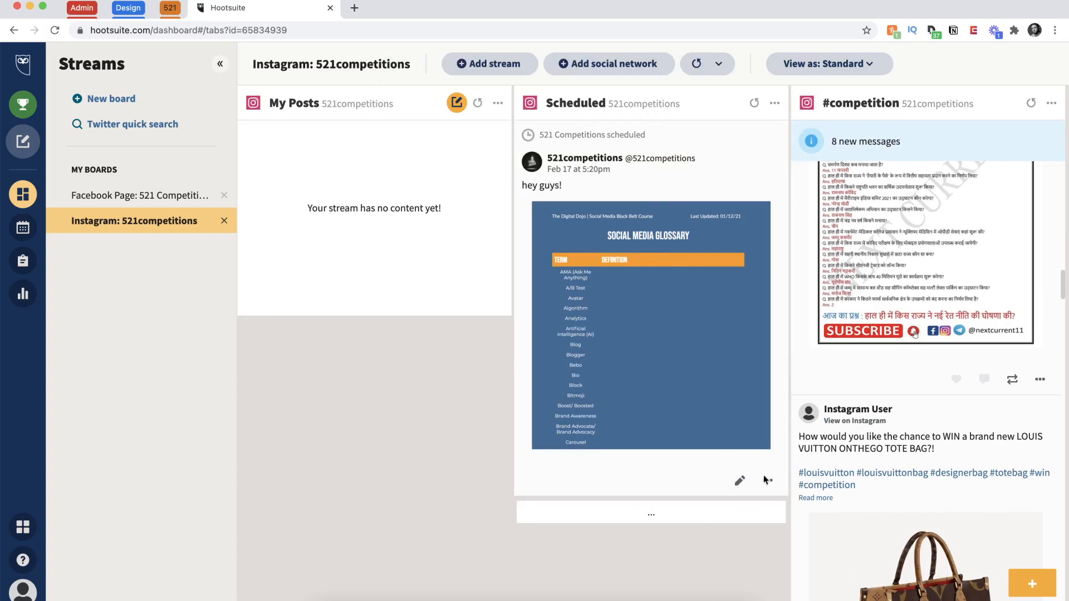
- Open the Planner and examine the posts planned for the week of 14–20 February 2021
click(4, 226)
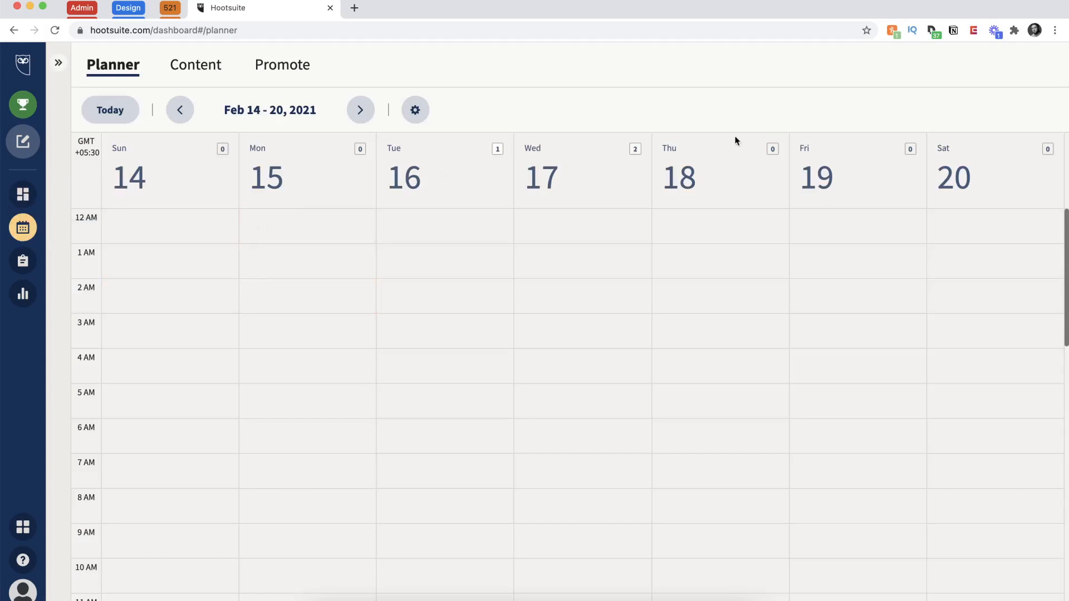
scroll(573, 351, down, 5)
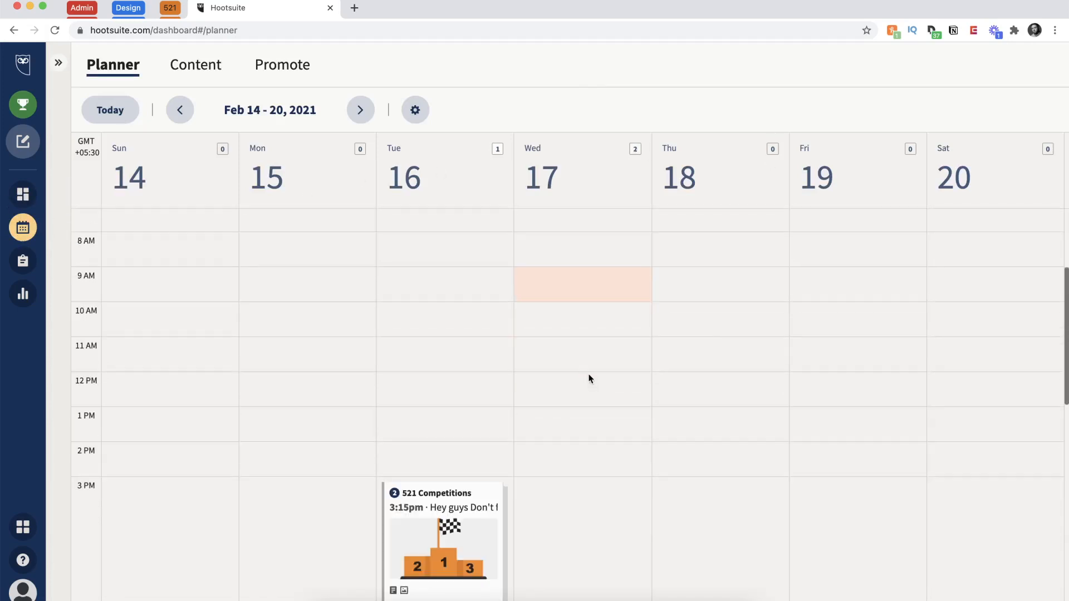
scroll(589, 379, down, 1)
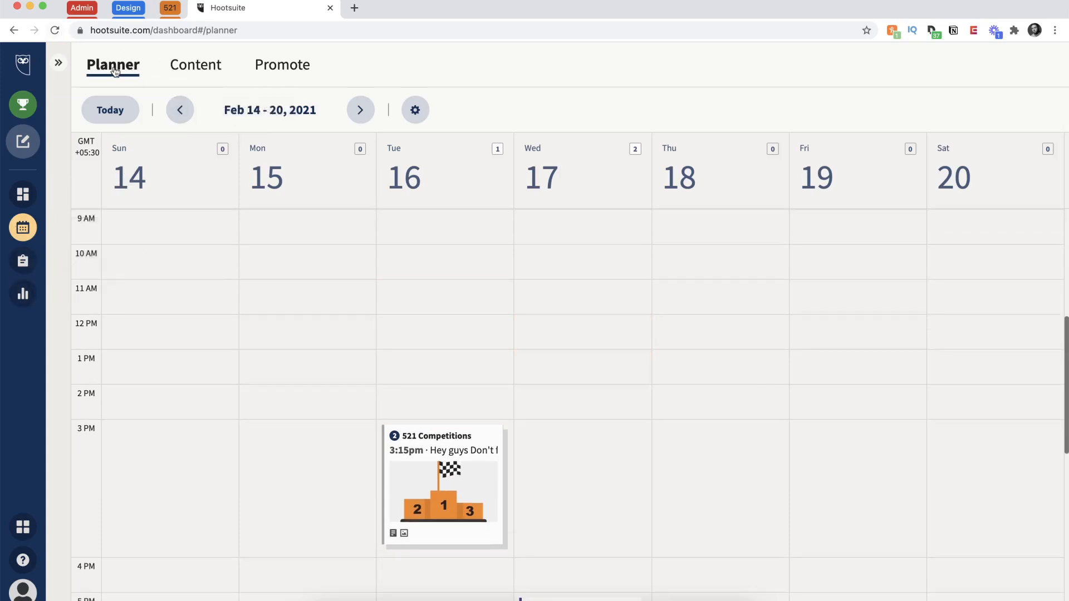
scroll(573, 470, down, 2)
scroll(579, 334, down, 1)
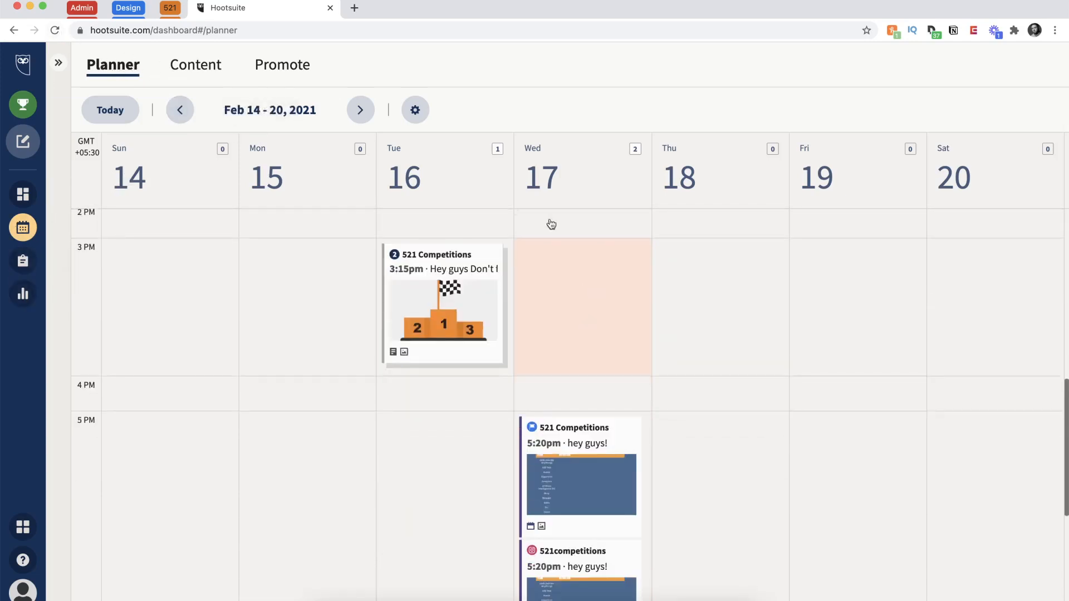
scroll(689, 334, down, 2)
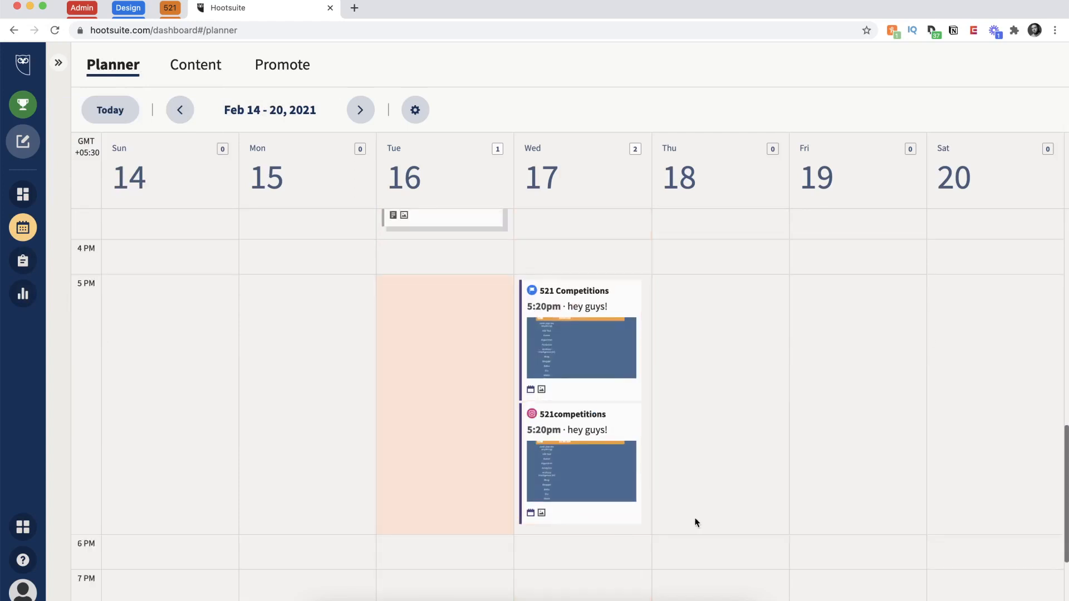
scroll(627, 269, up, 2)
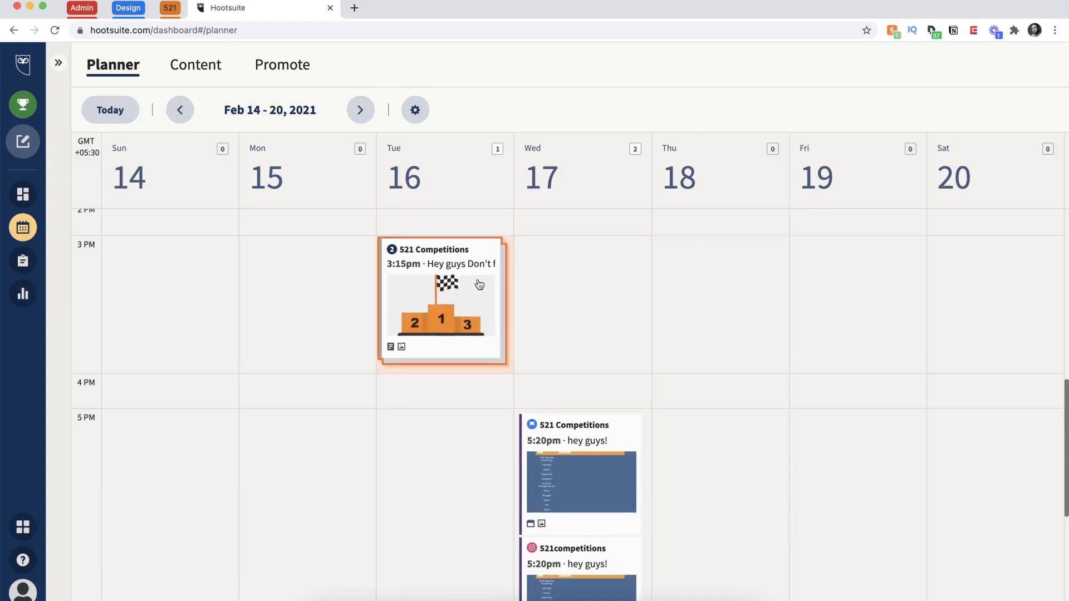
scroll(704, 334, down, 2)
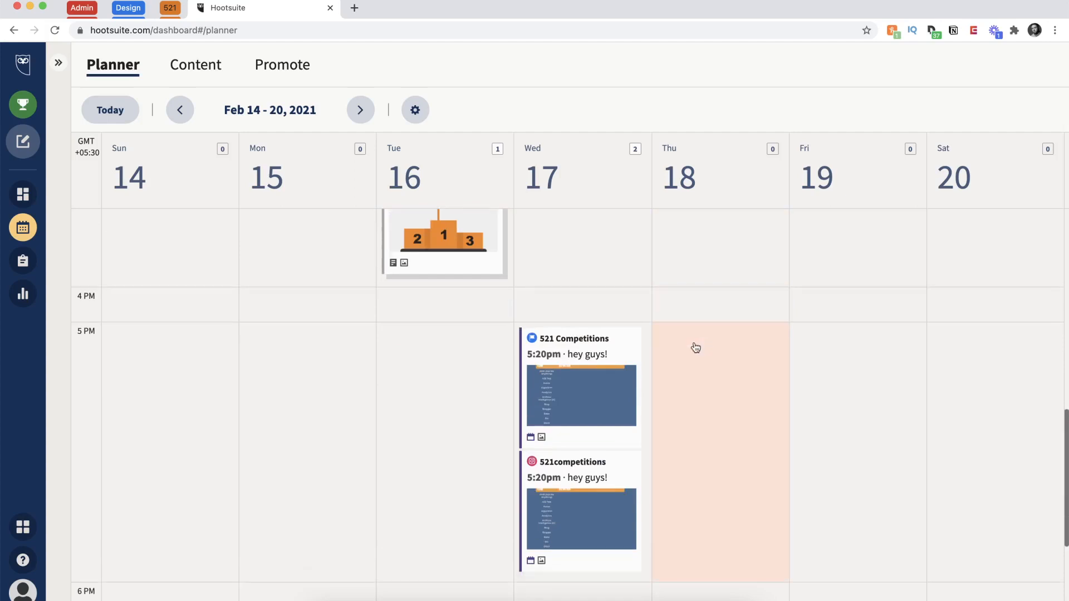
scroll(545, 300, down, 1)
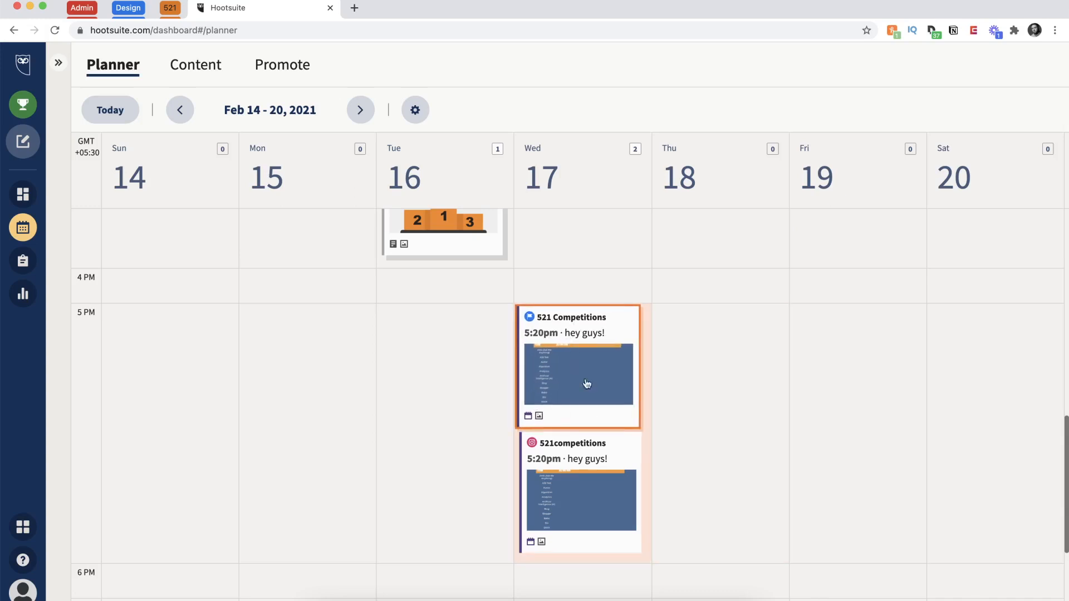
- Extend the text of the 521 Competitions Facebook post on 17 February to "hey guys! This is for Facebook", save it and close its details
click(572, 333)
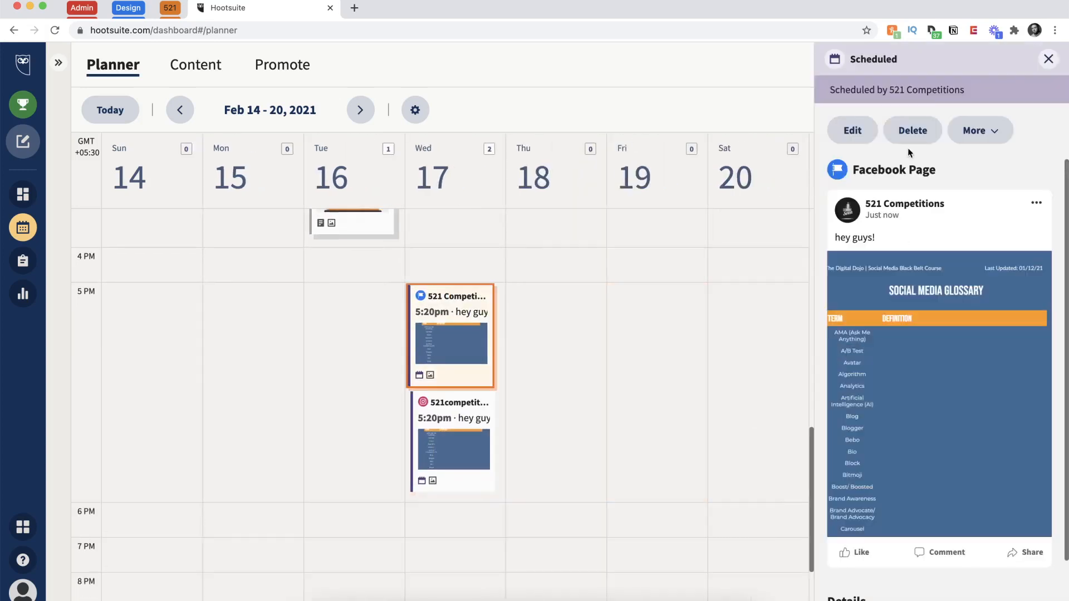
click(852, 131)
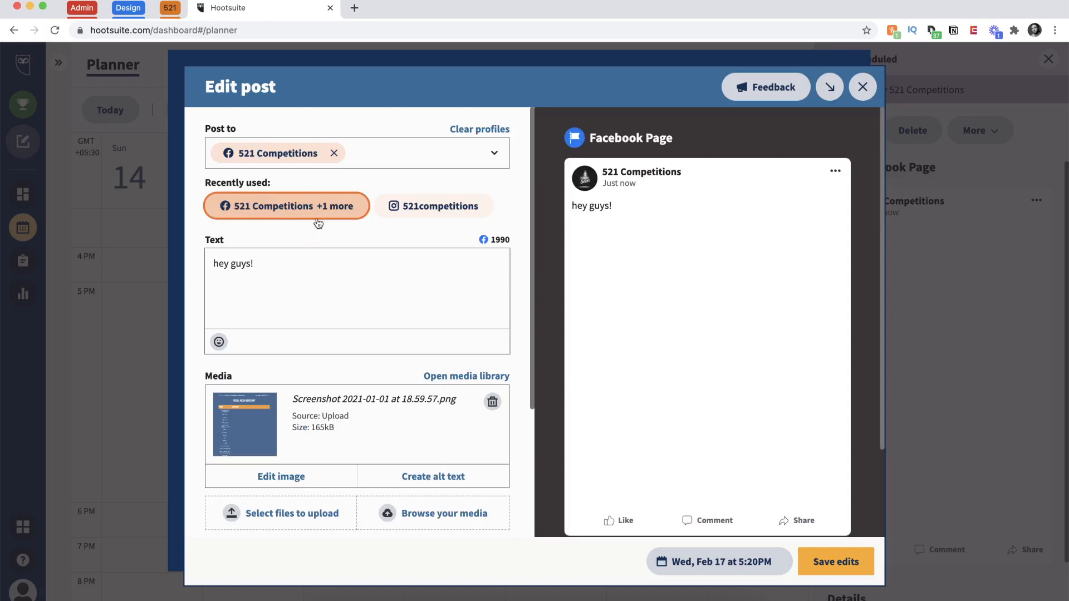
click(317, 224)
click(468, 153)
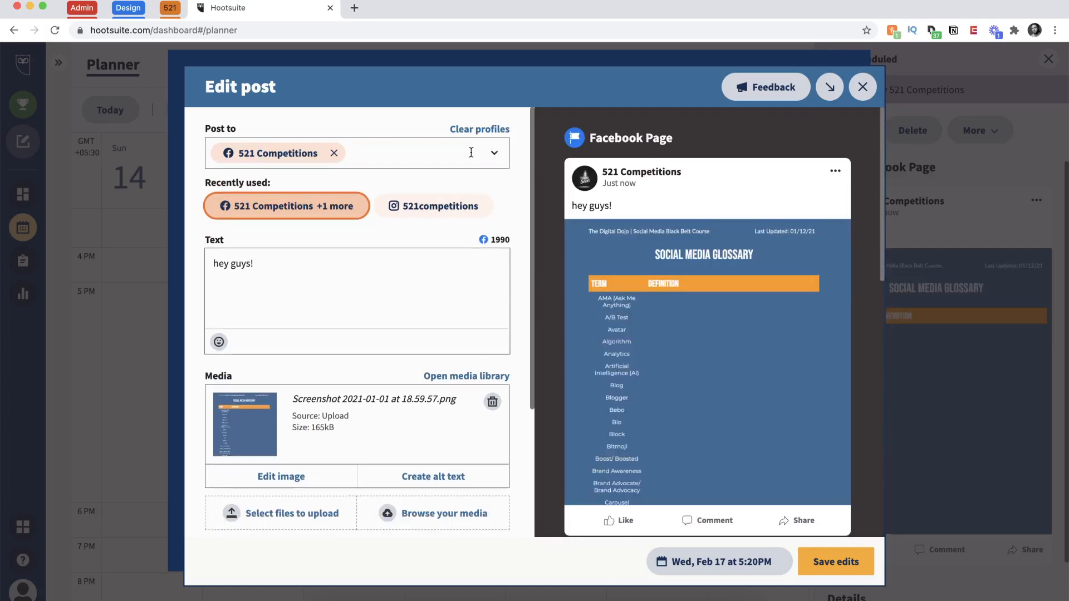
click(323, 278)
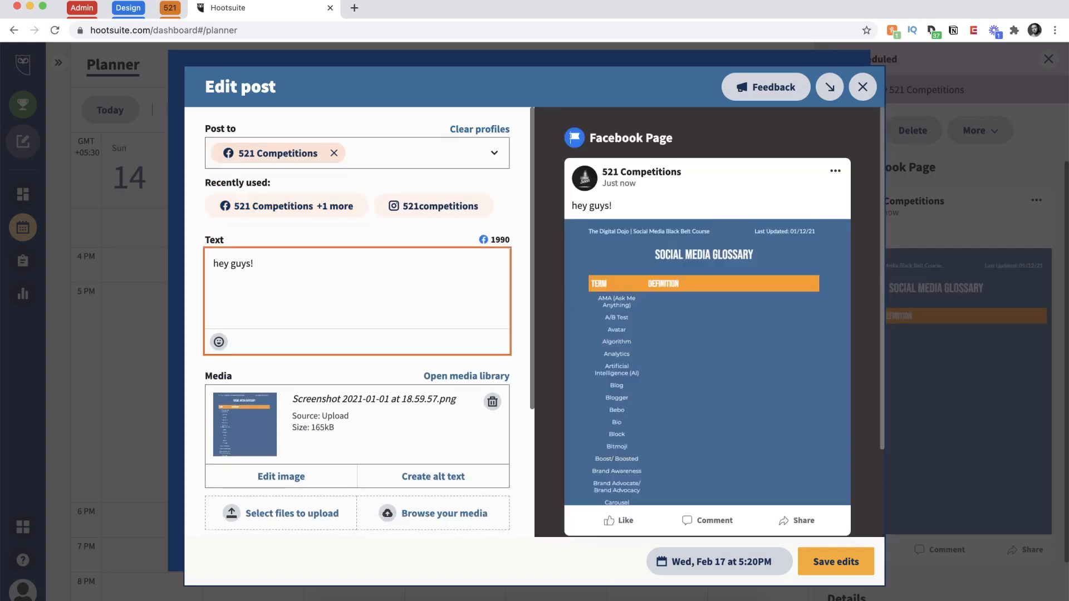
text(This is for Facebook)
click(836, 562)
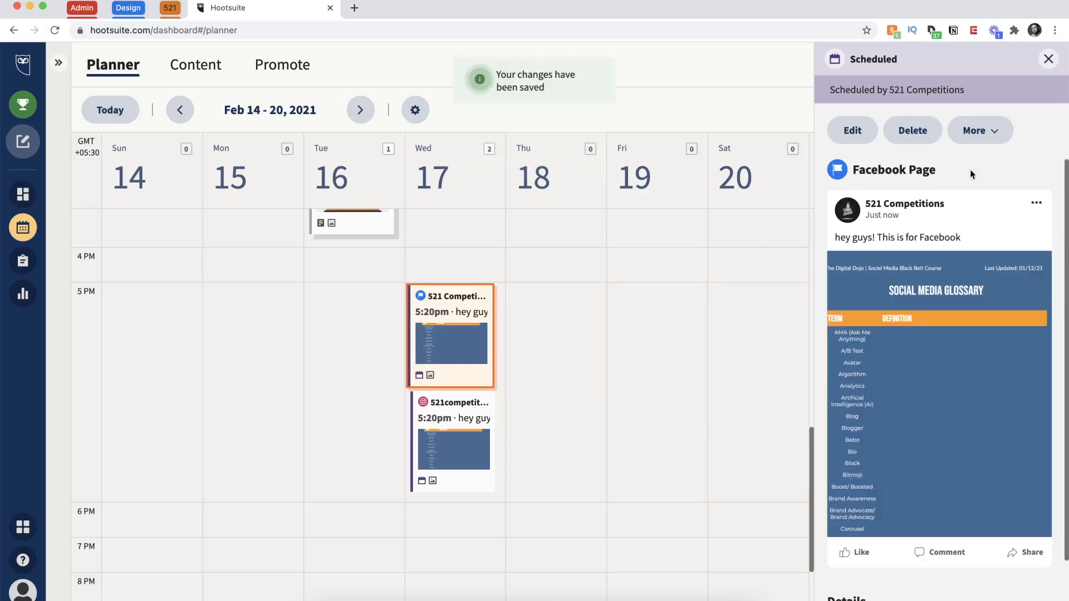
click(979, 130)
click(1047, 59)
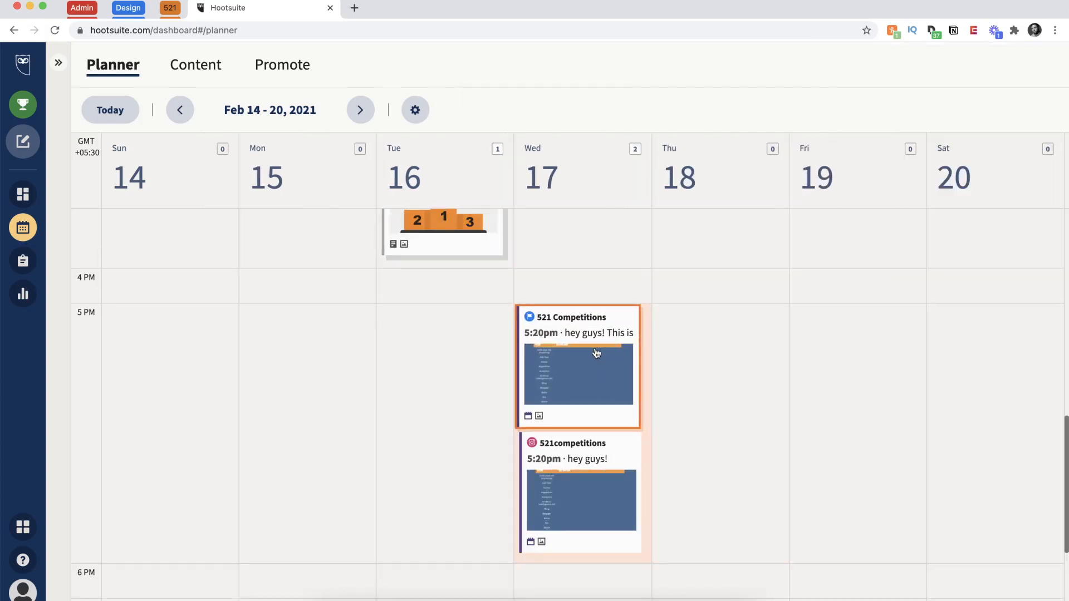
- Reschedule the Facebook post to Friday 19 February at 5:05 PM and the Instagram post to Thursday 18 February at 5:15 PM
drag(595, 353, 859, 340)
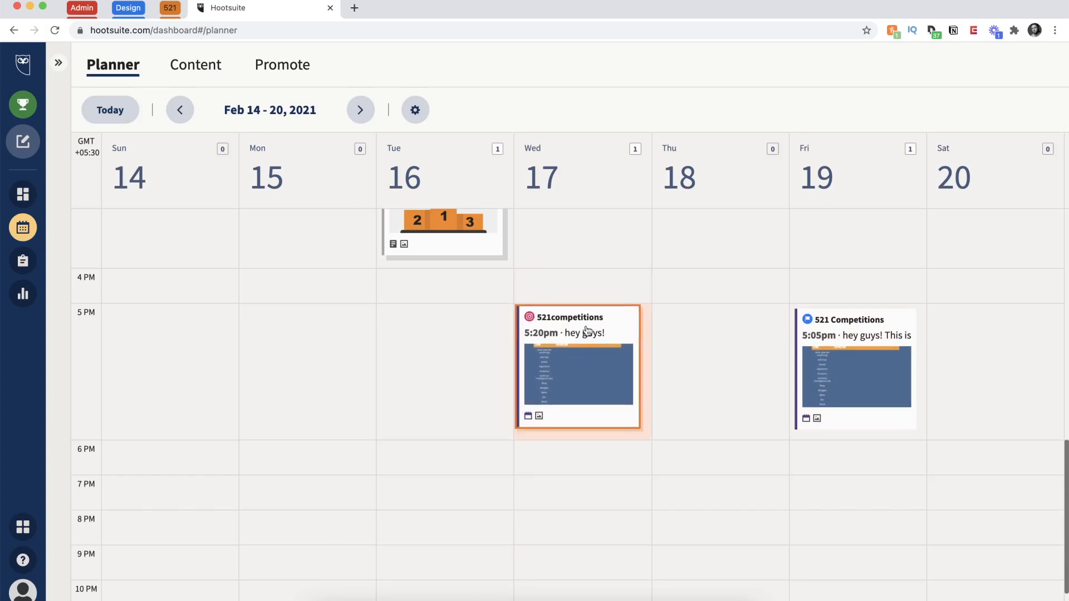
drag(587, 330, 719, 335)
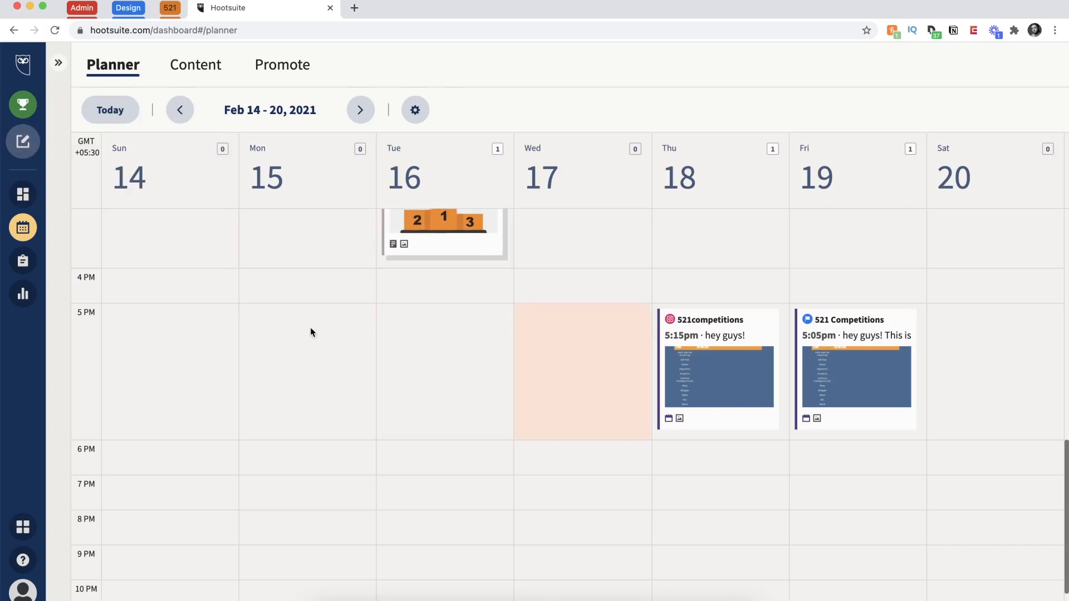
- Create a new post in the Wednesday 17 February 5:00 PM slot, targeting both the 521competitions Instagram account and the 521 Competitions Facebook page
click(604, 342)
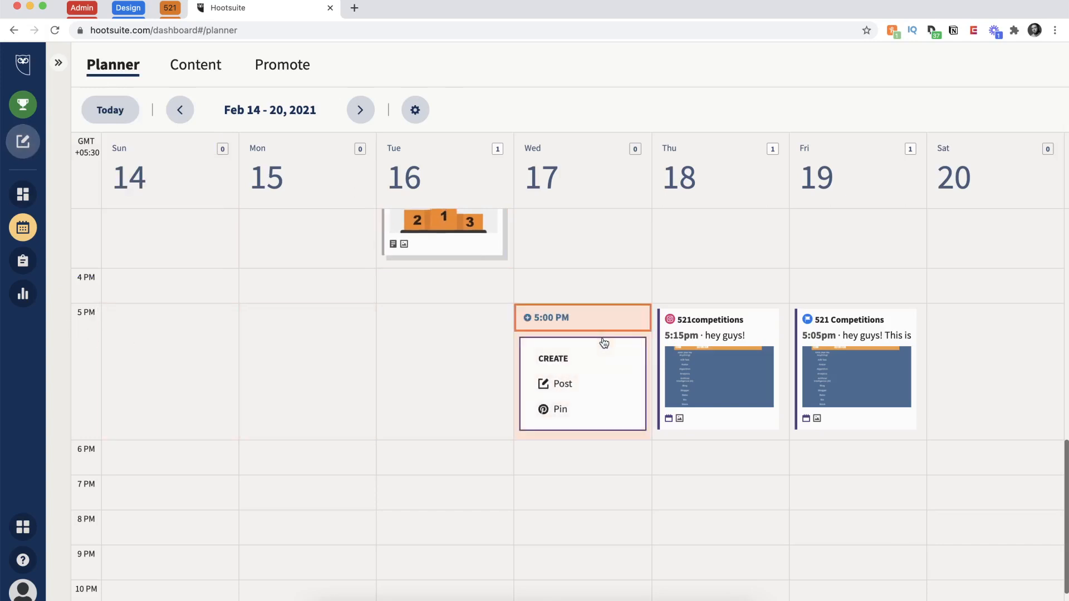
click(571, 382)
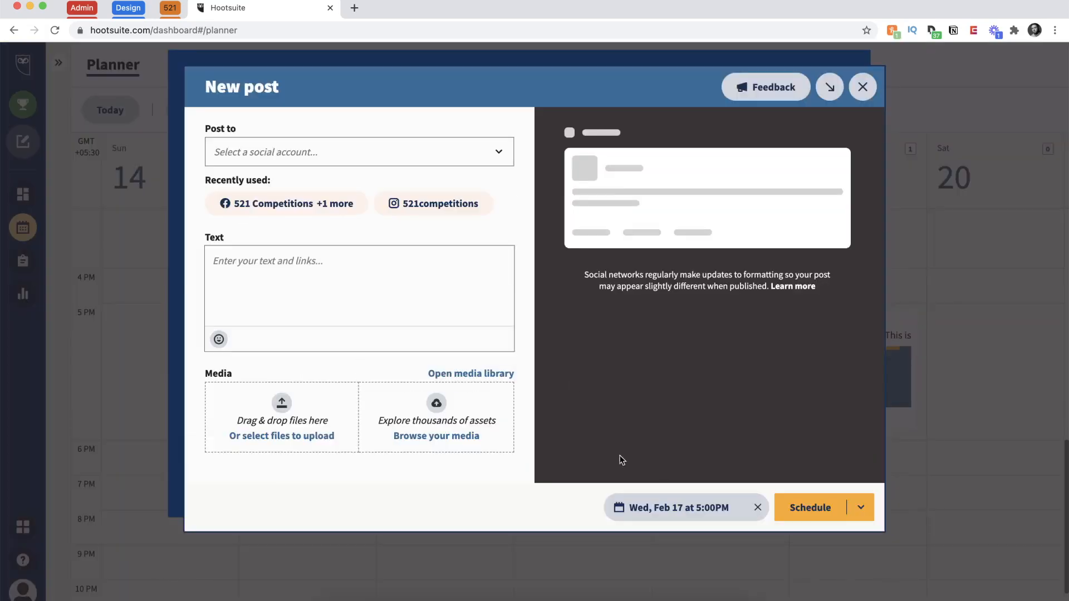
click(305, 160)
click(318, 258)
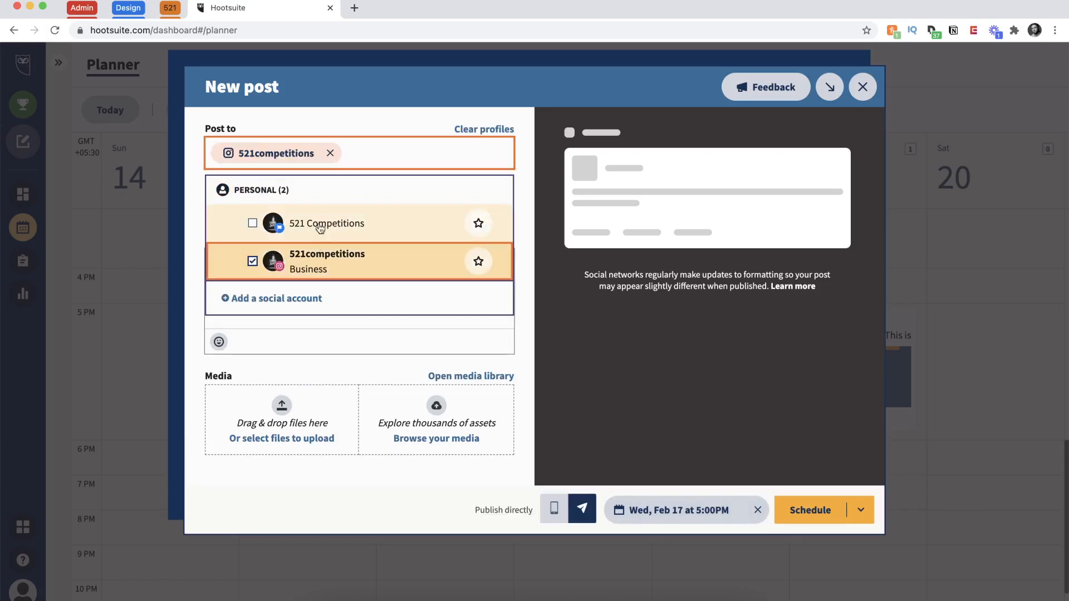
click(320, 229)
click(398, 131)
- Save the new post as a draft with the text "hello" and the image 521 Competitions (7).png from the Downloads folder
click(327, 301)
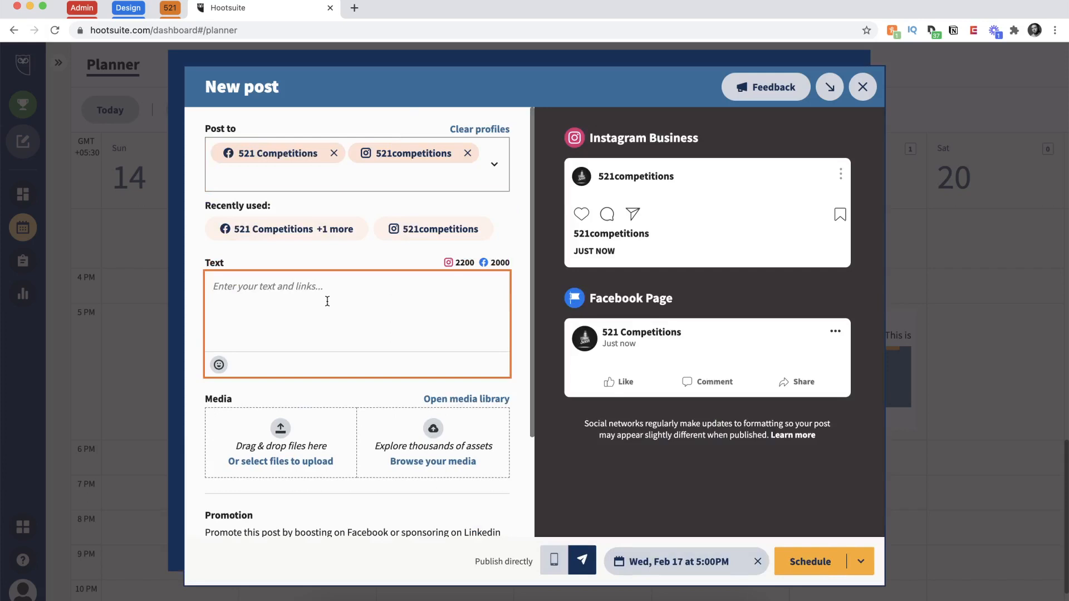
text(hello)
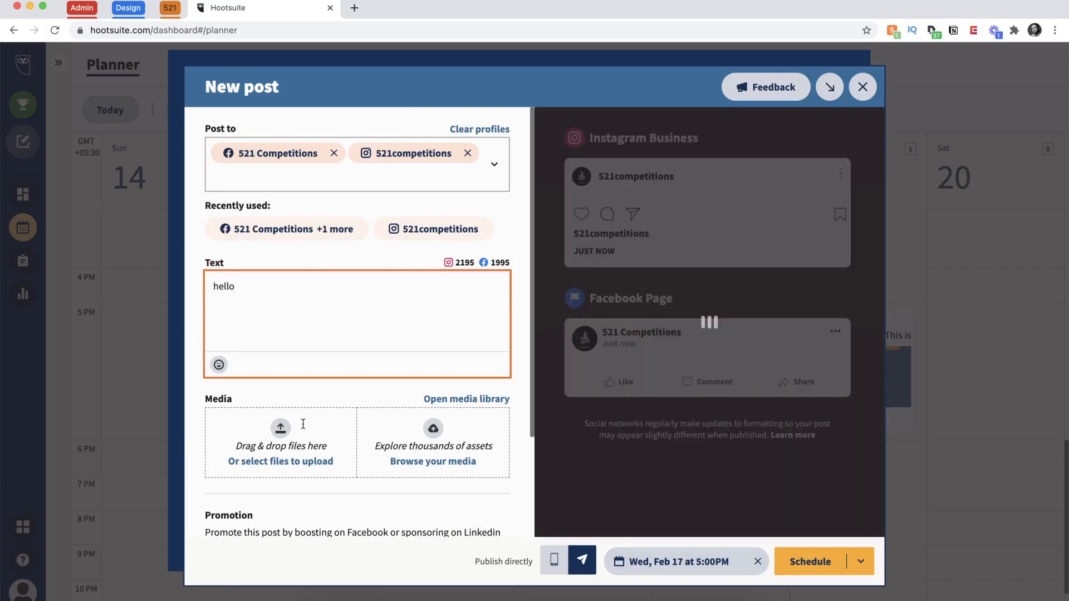
click(439, 566)
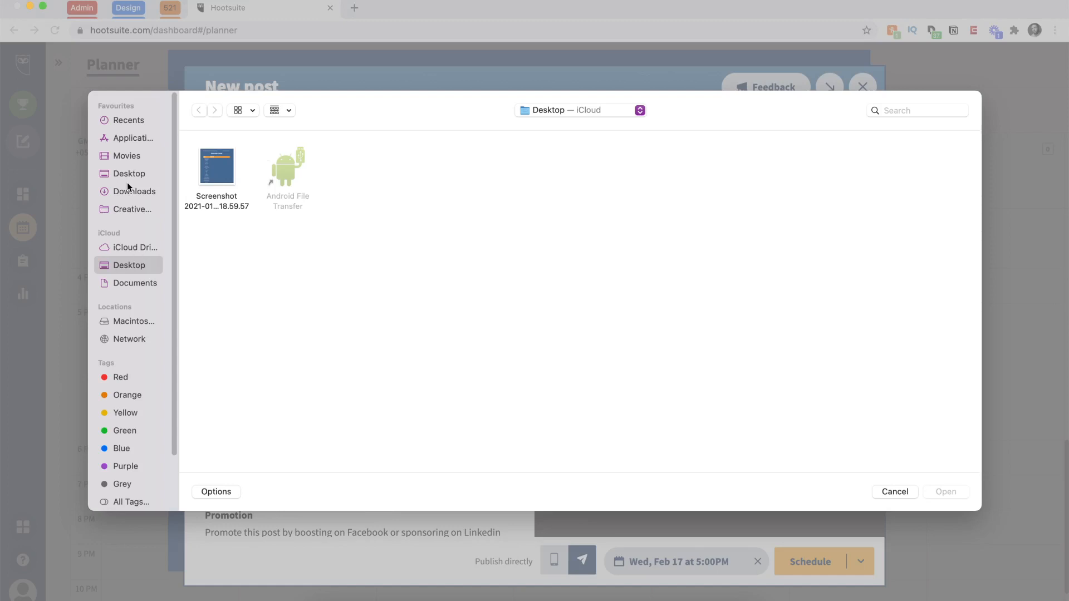
click(129, 190)
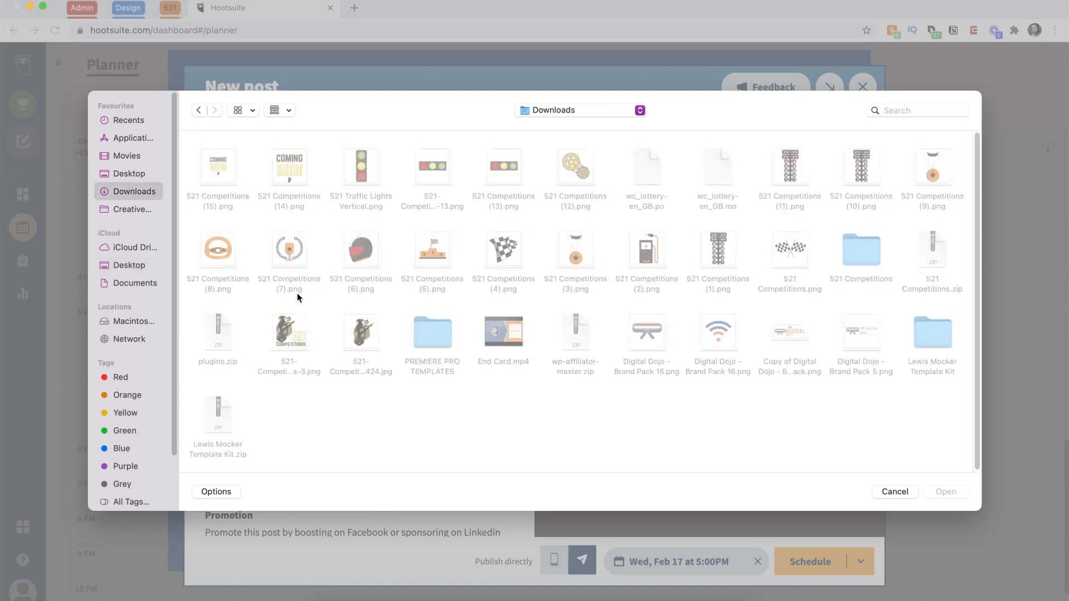
click(281, 251)
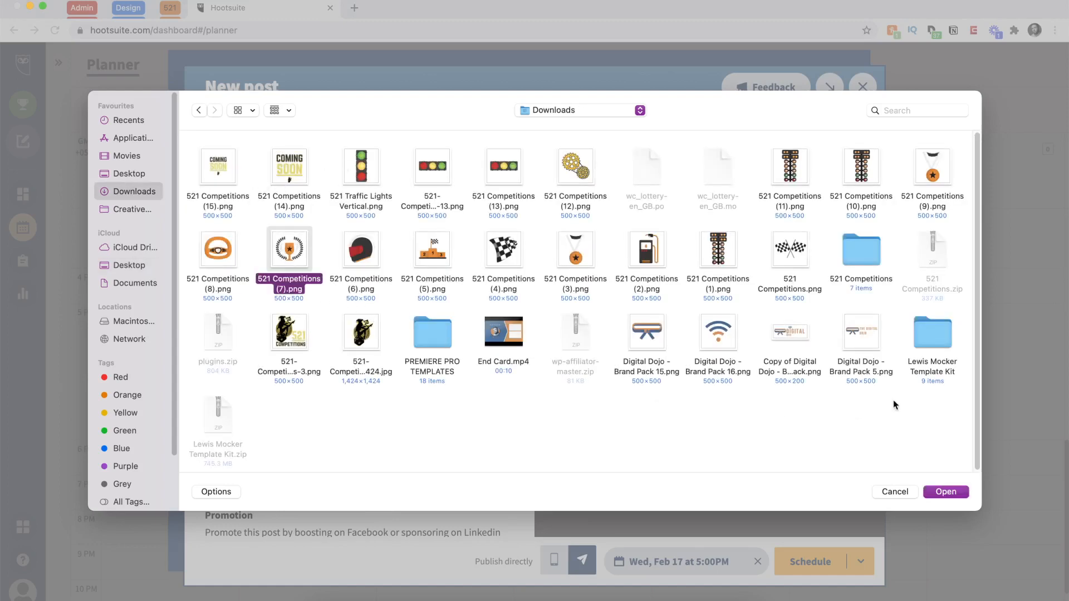
click(945, 491)
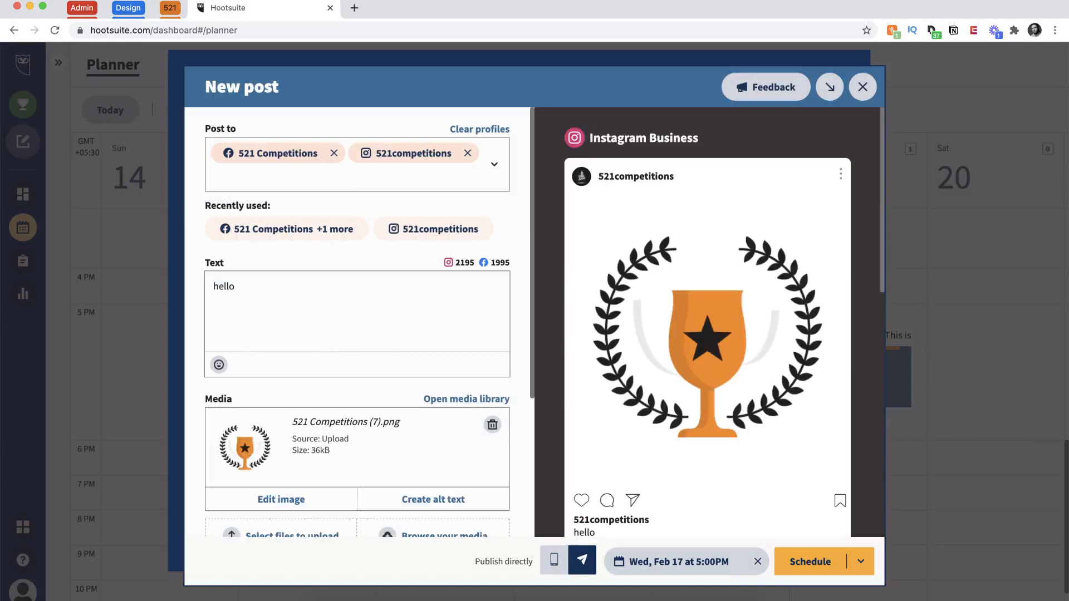
click(857, 562)
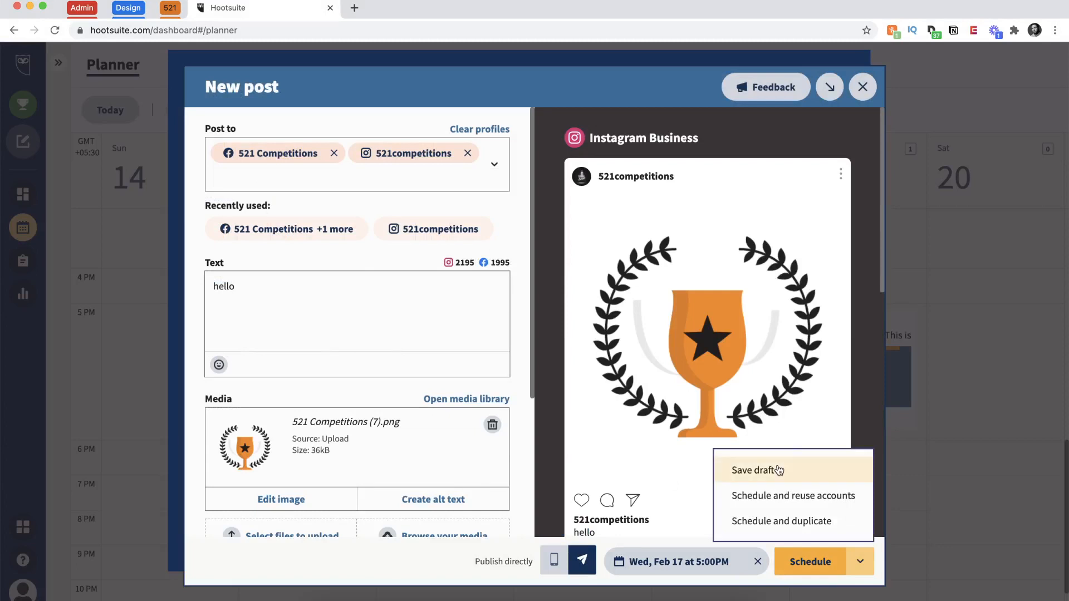
click(778, 470)
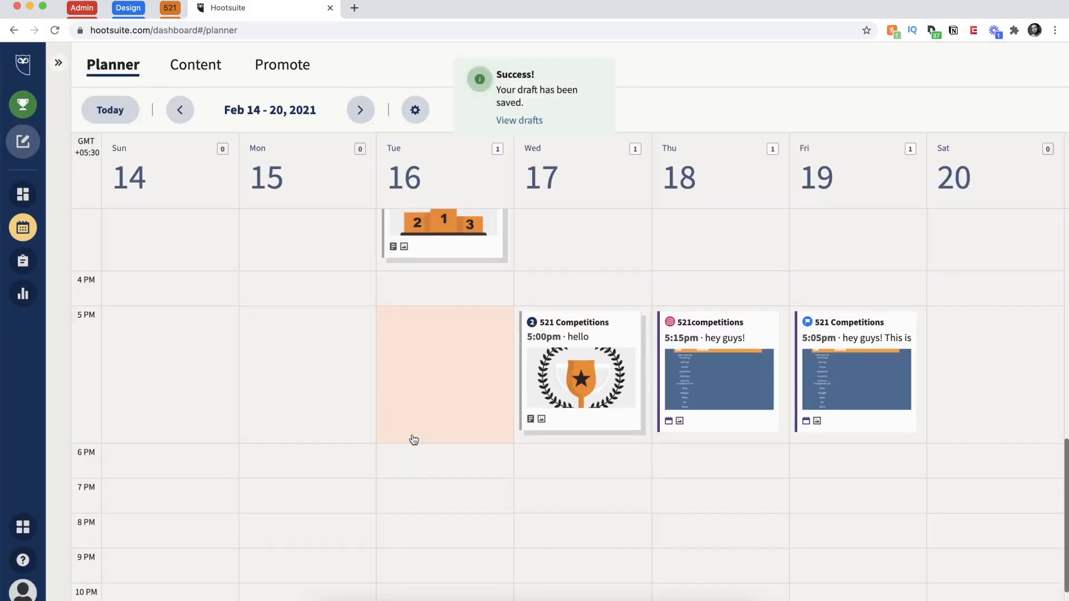
- Delete the scheduled Instagram post on Thursday 18 February and the scheduled Facebook post on Friday 19 February
click(685, 340)
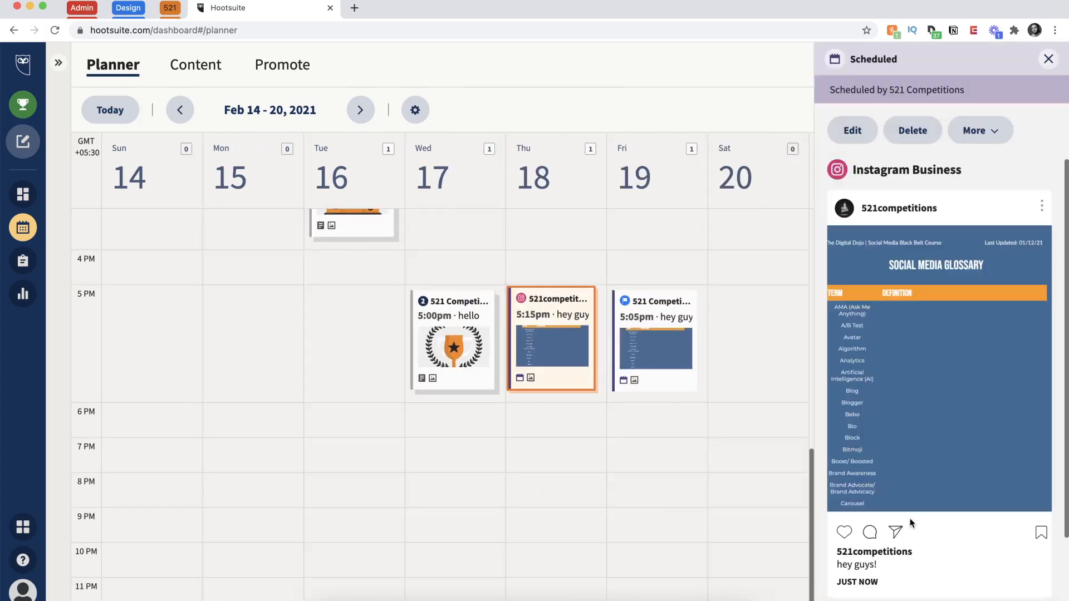
click(907, 130)
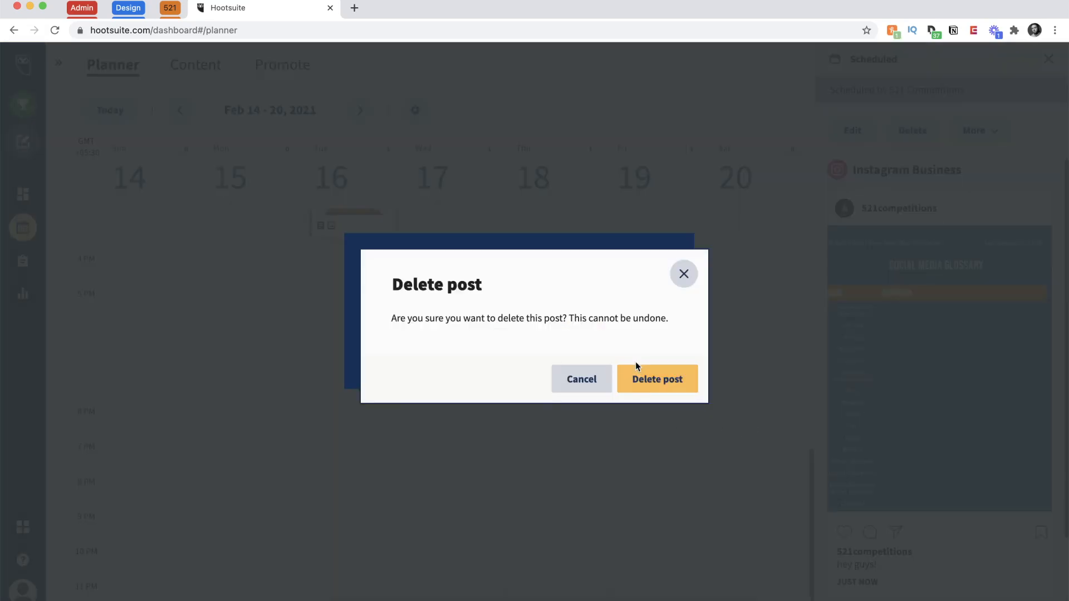
click(637, 371)
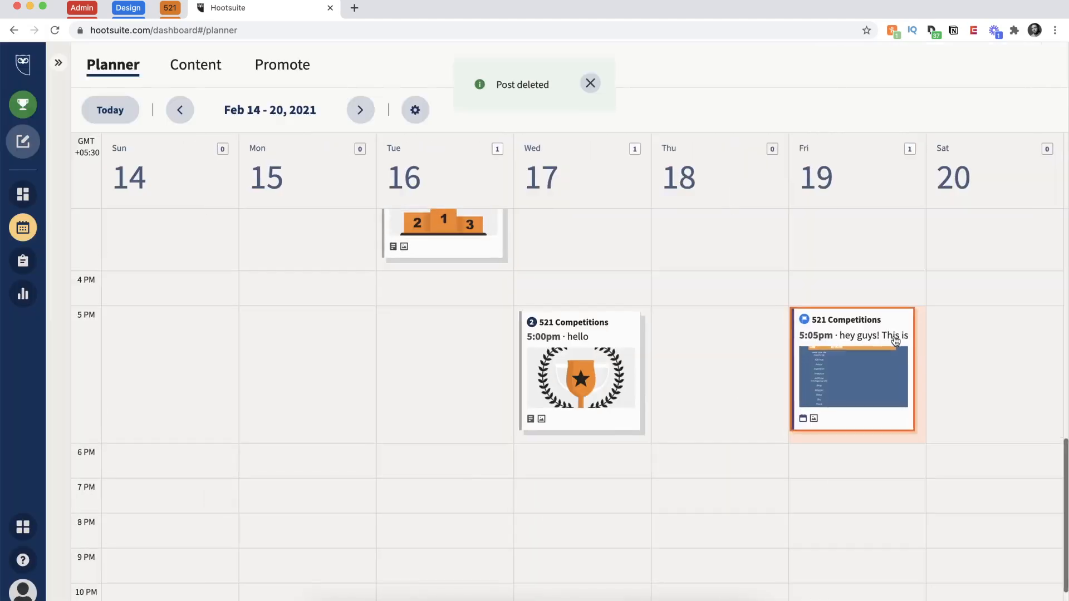
click(812, 412)
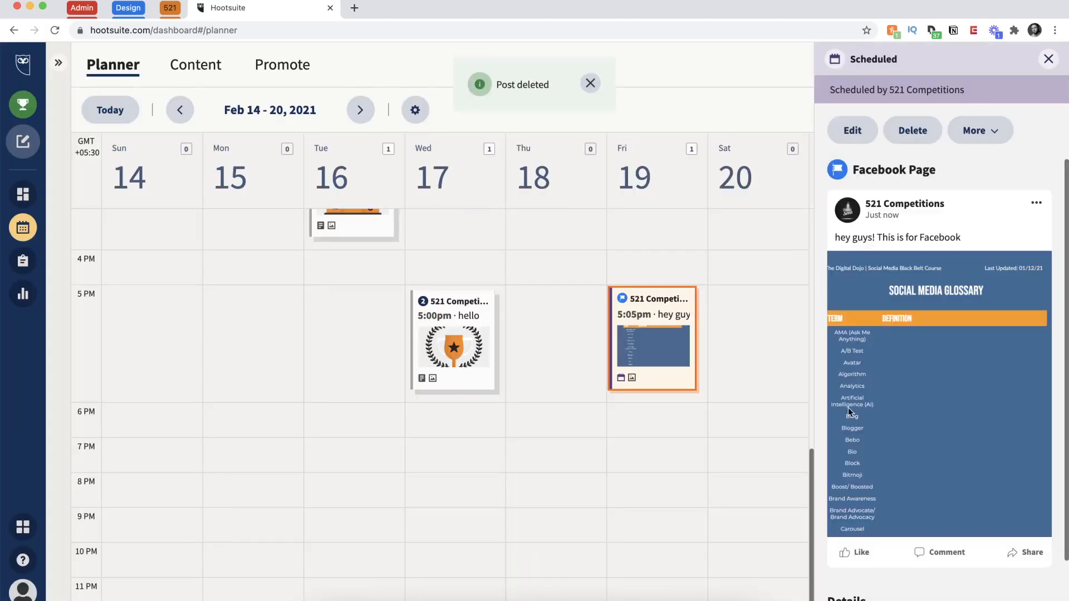
click(913, 130)
click(680, 389)
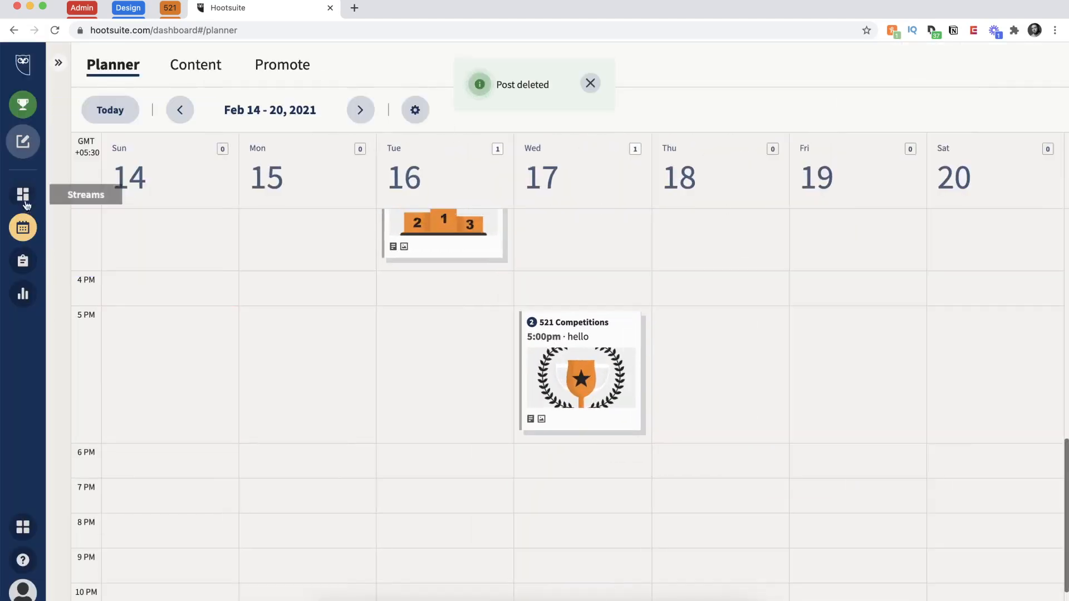
- Examine the Publisher's content lists, from drafts, scheduled and past scheduled posts to those requiring approval and expired approvals
click(182, 72)
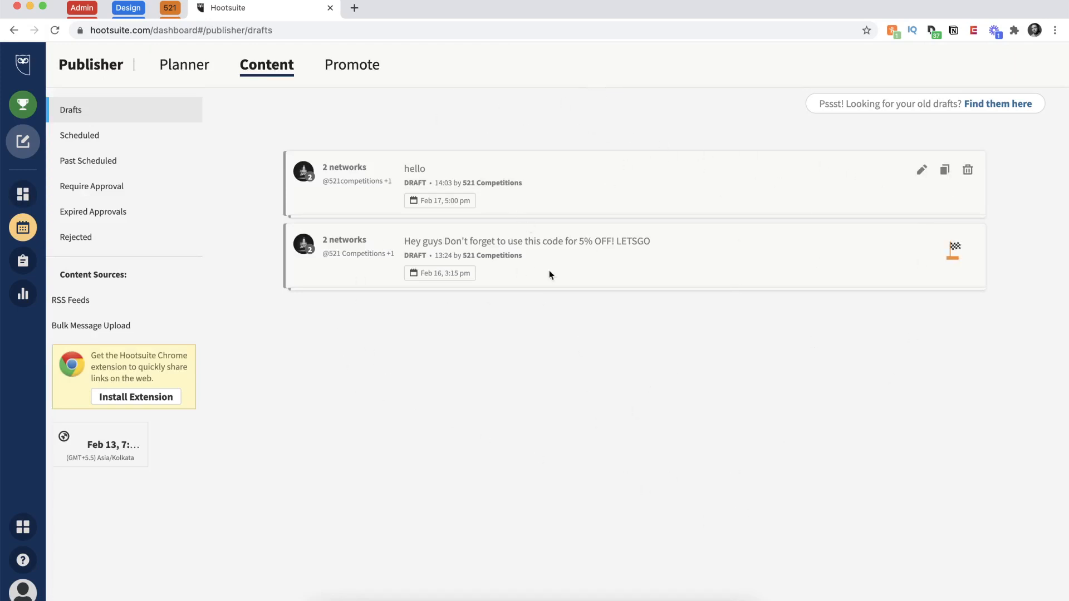
click(134, 145)
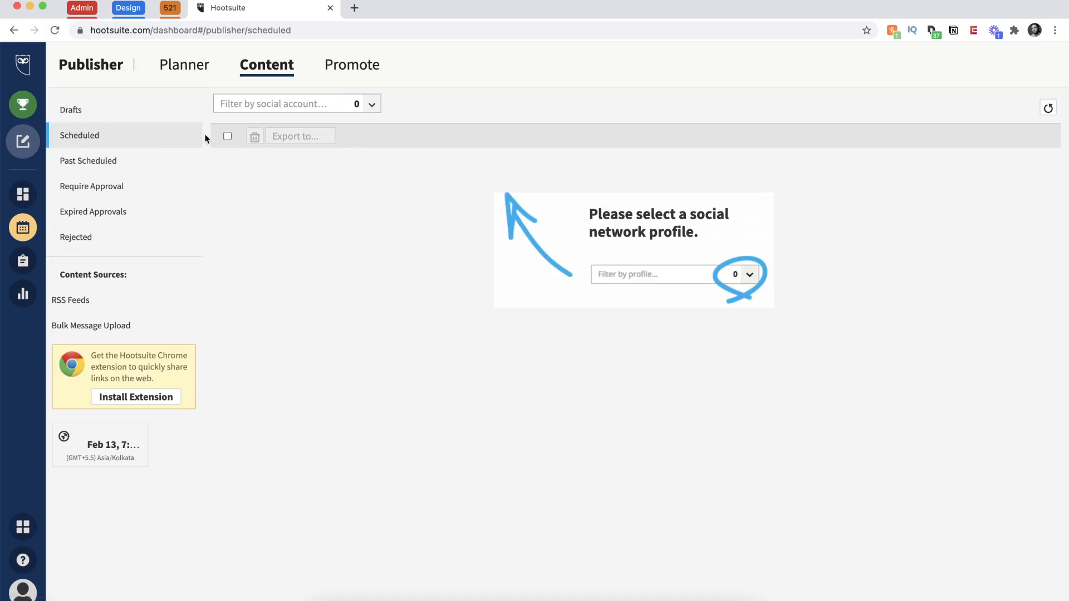
click(72, 163)
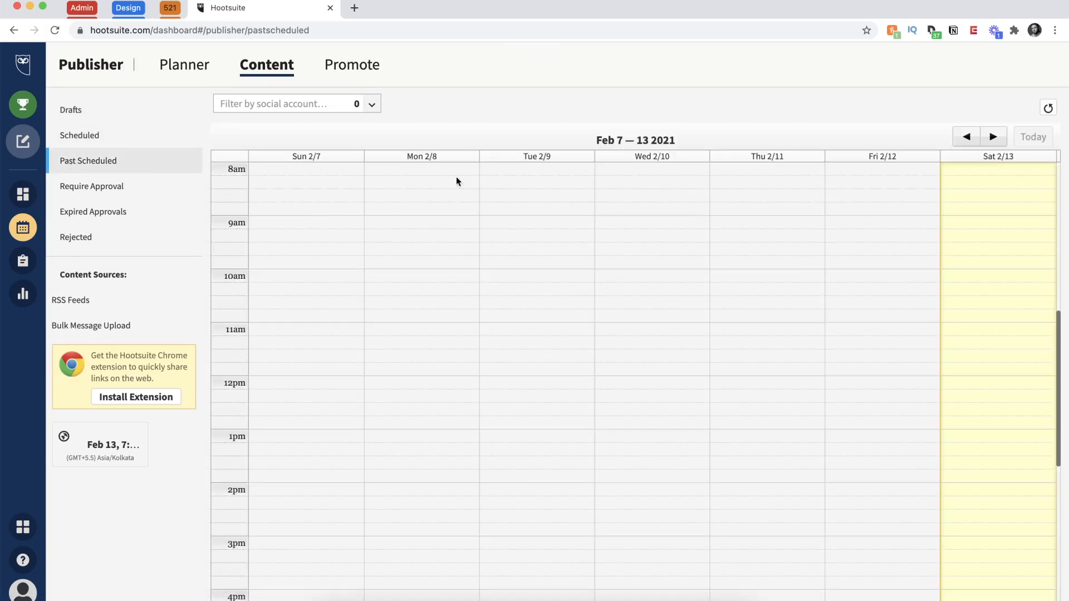
scroll(850, 321, down, 3)
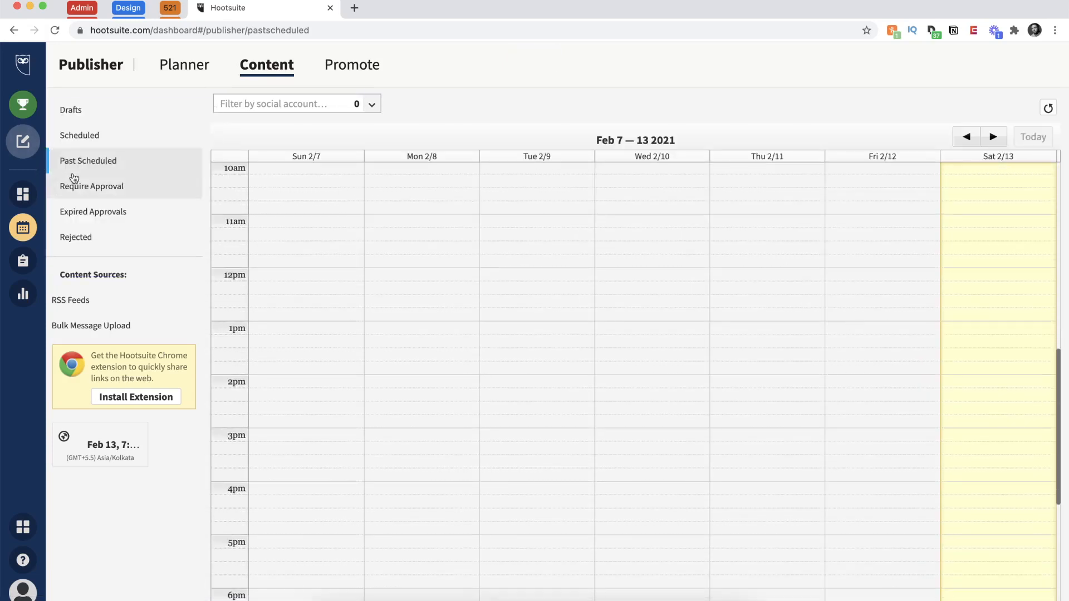
click(128, 187)
click(96, 211)
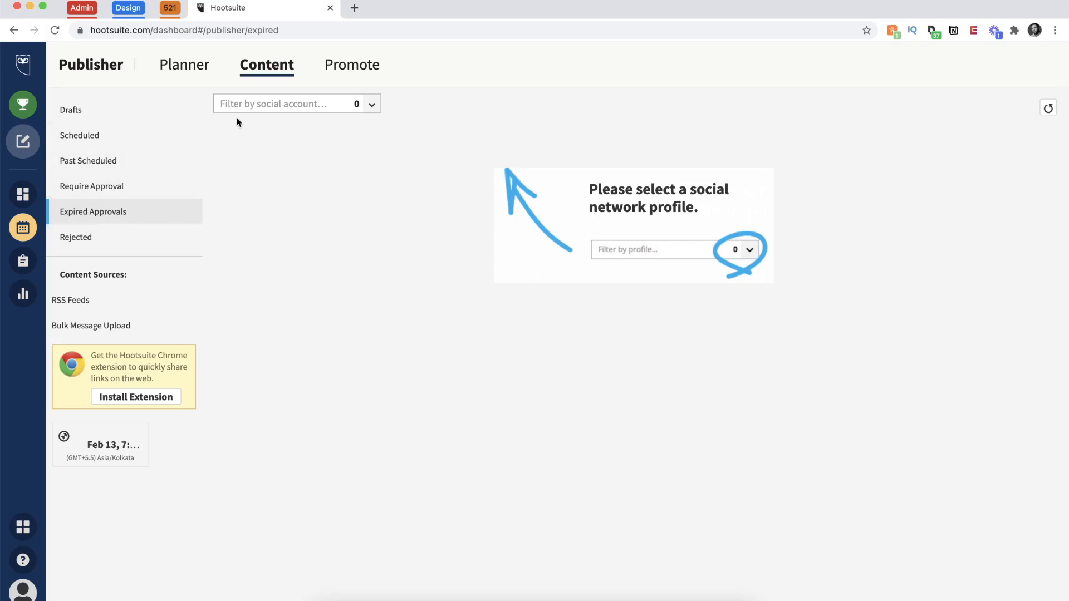
- Return to the drafts list and delete the "hello" draft planned for 17 February
click(71, 116)
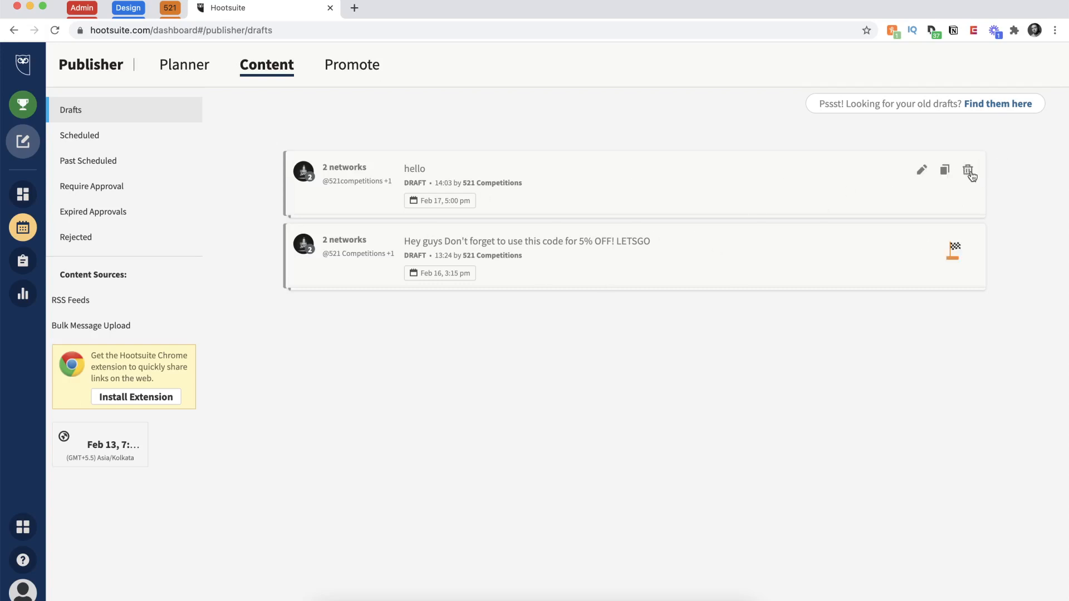
click(969, 171)
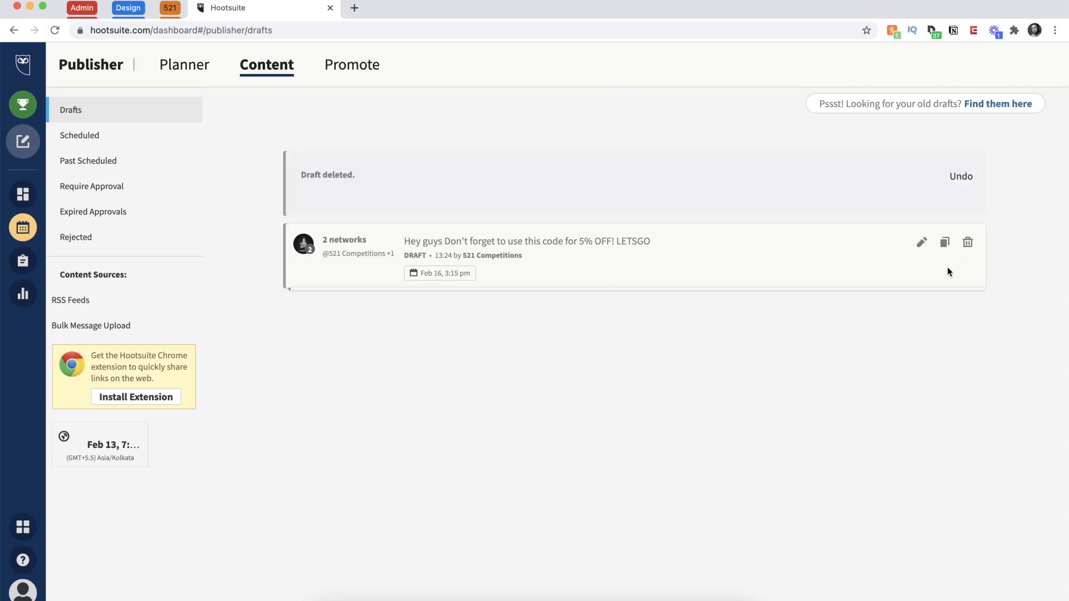
click(969, 245)
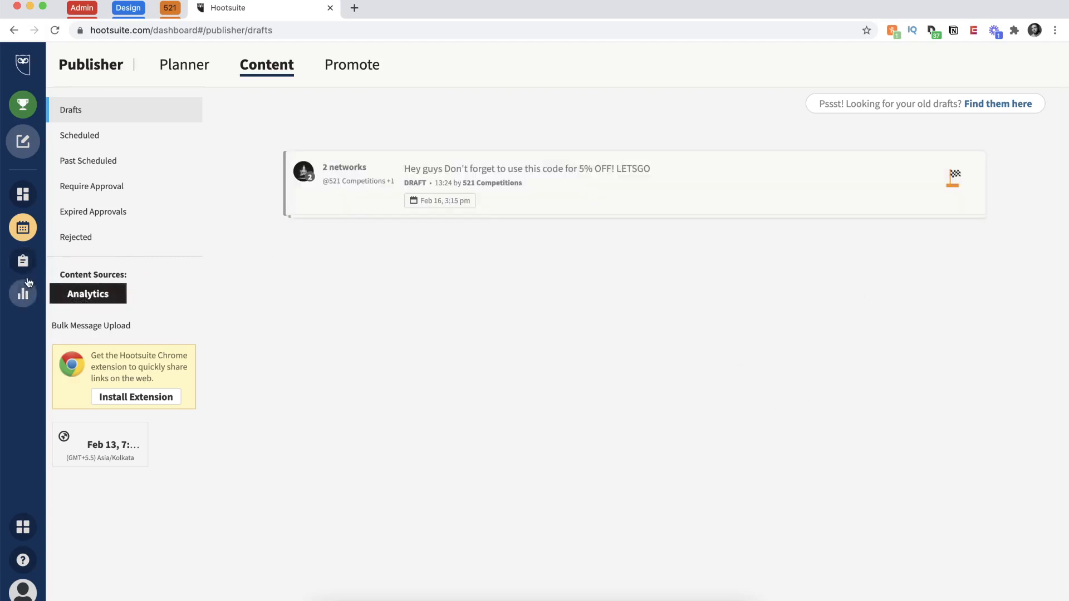
- Examine the Assignments page and read through the Analytics page's description of reporting and upgrade features
click(24, 261)
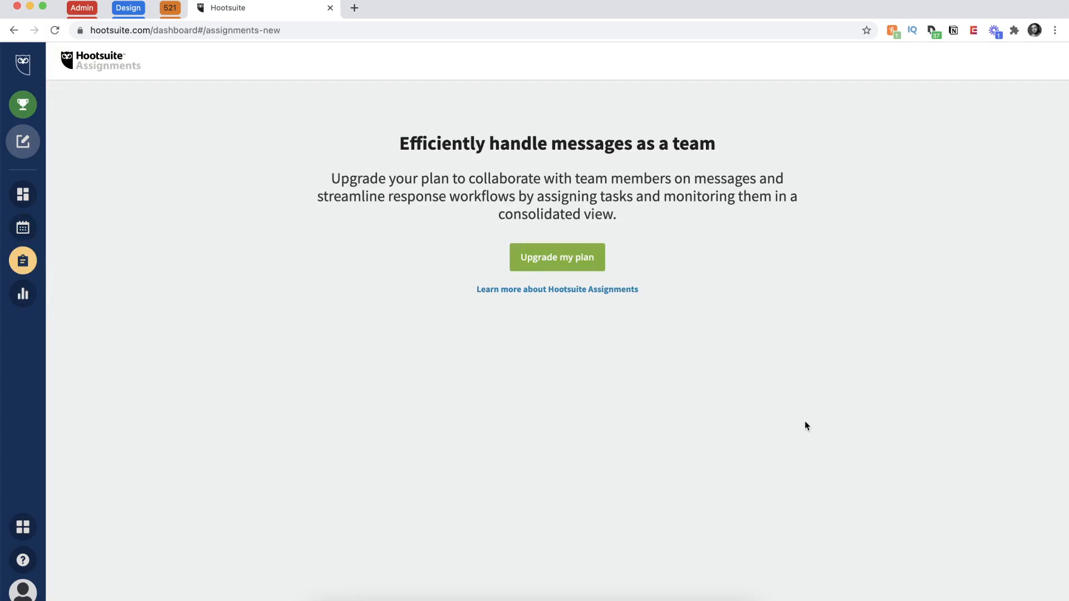
click(22, 294)
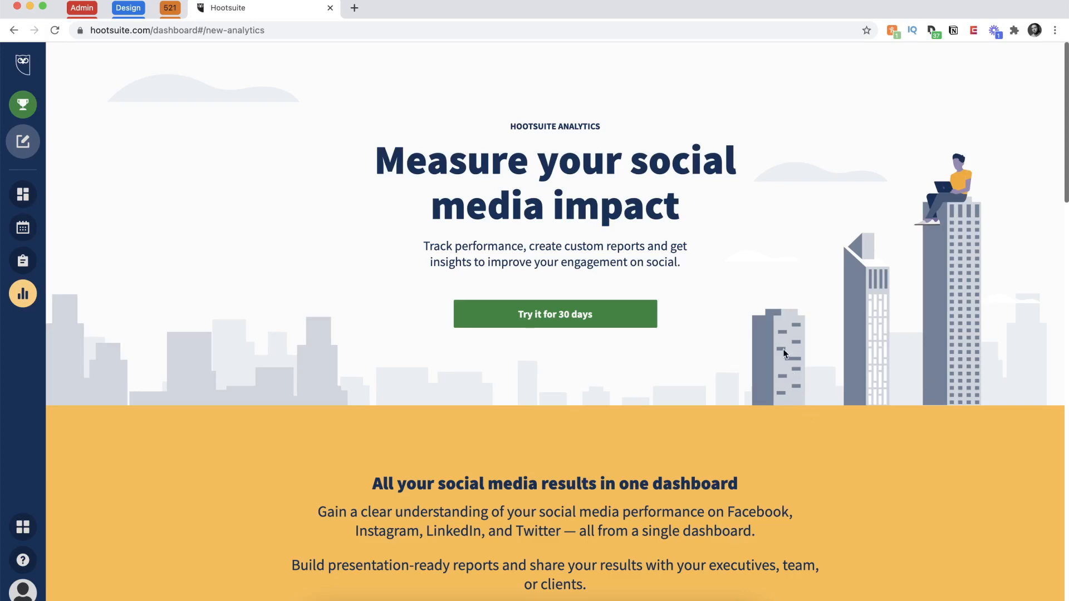
scroll(783, 349, down, 8)
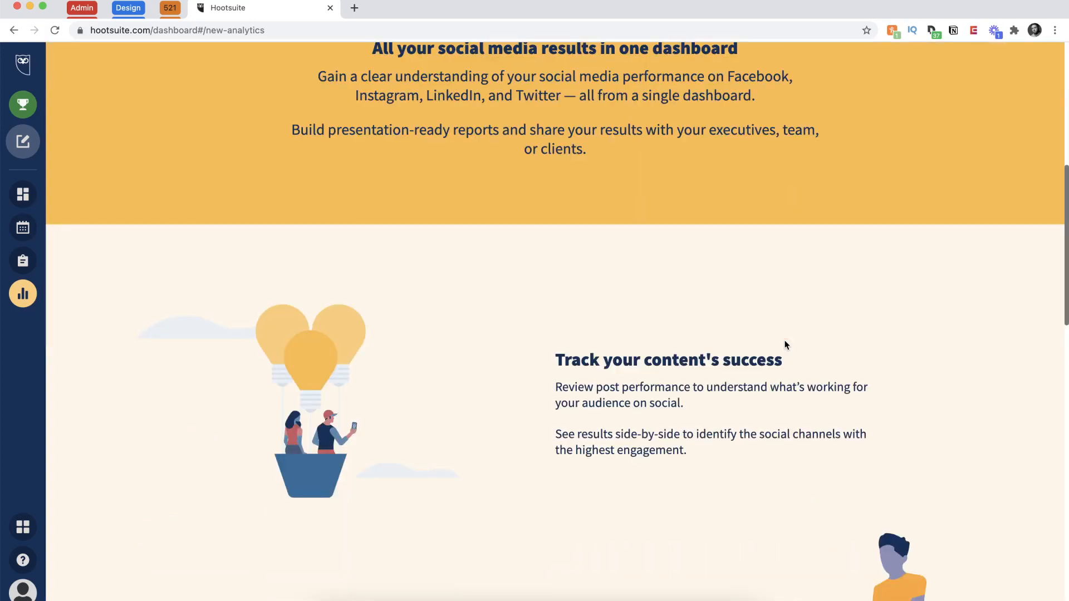
scroll(786, 346, down, 4)
scroll(777, 347, down, 9)
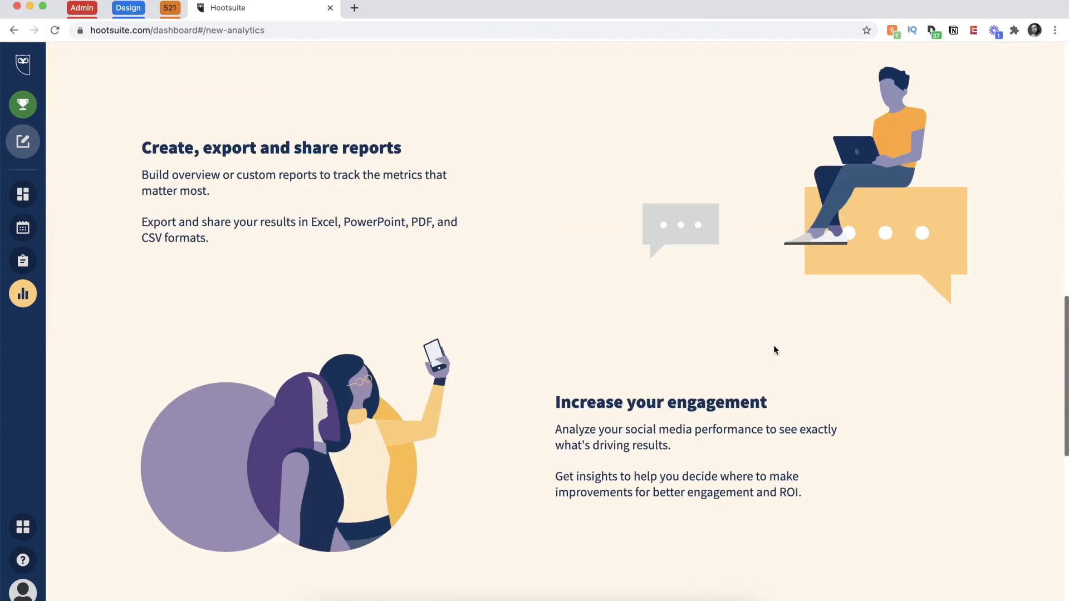
scroll(768, 349, down, 5)
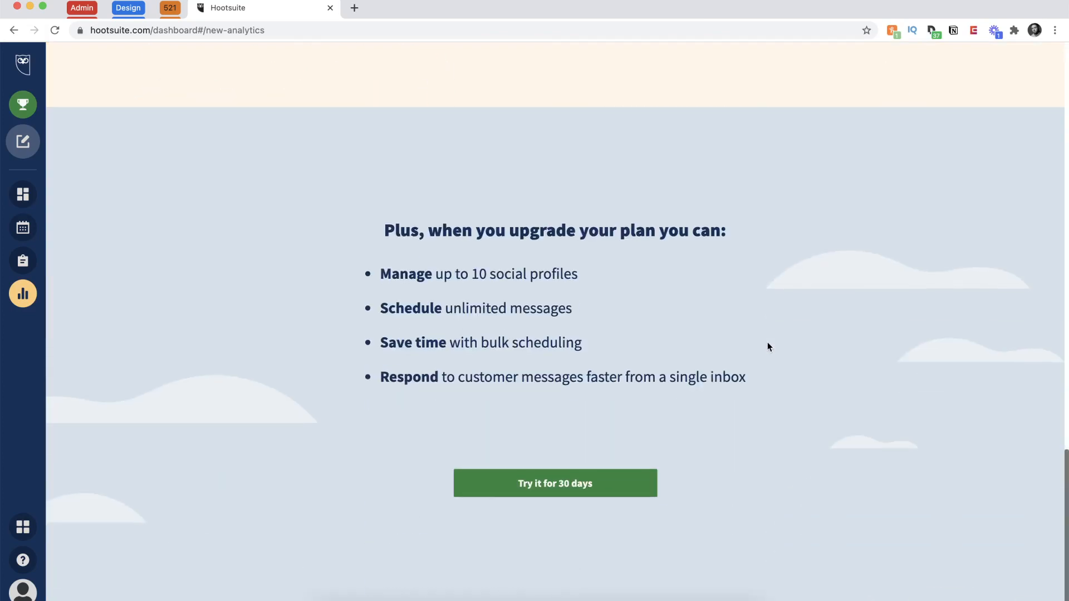
scroll(767, 342, up, 15)
scroll(766, 343, up, 5)
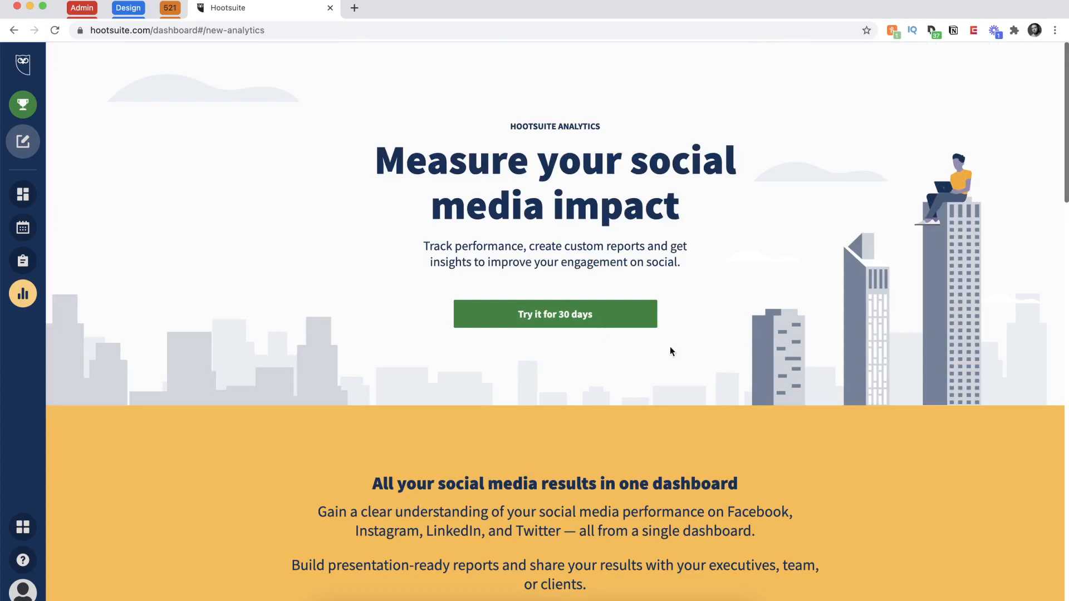
- Go back to the streams, view the social networks available for adding an account, and close the dialog without adding one
click(23, 193)
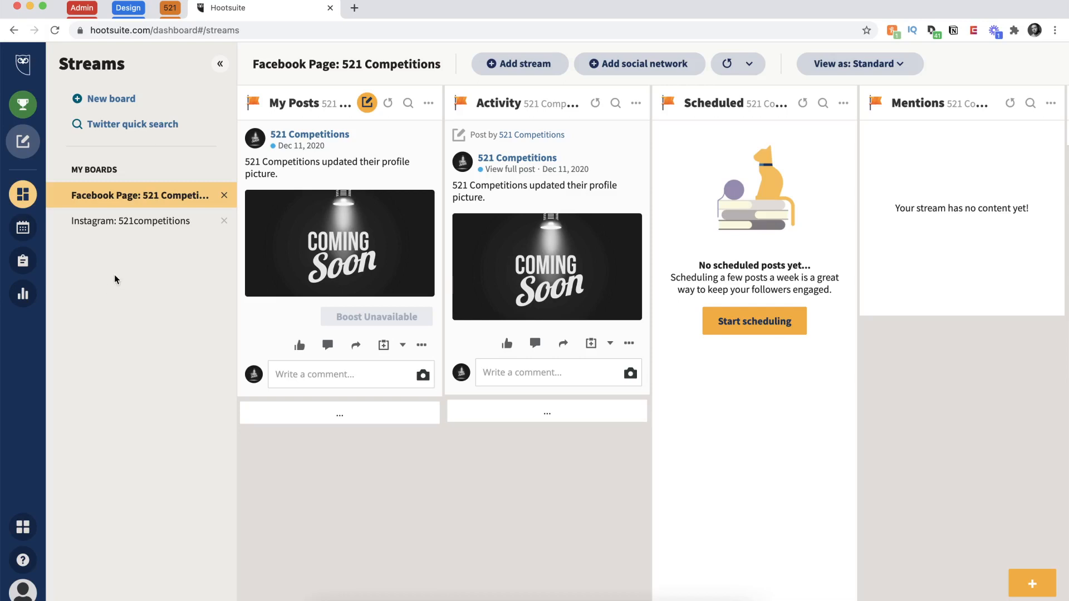
click(641, 63)
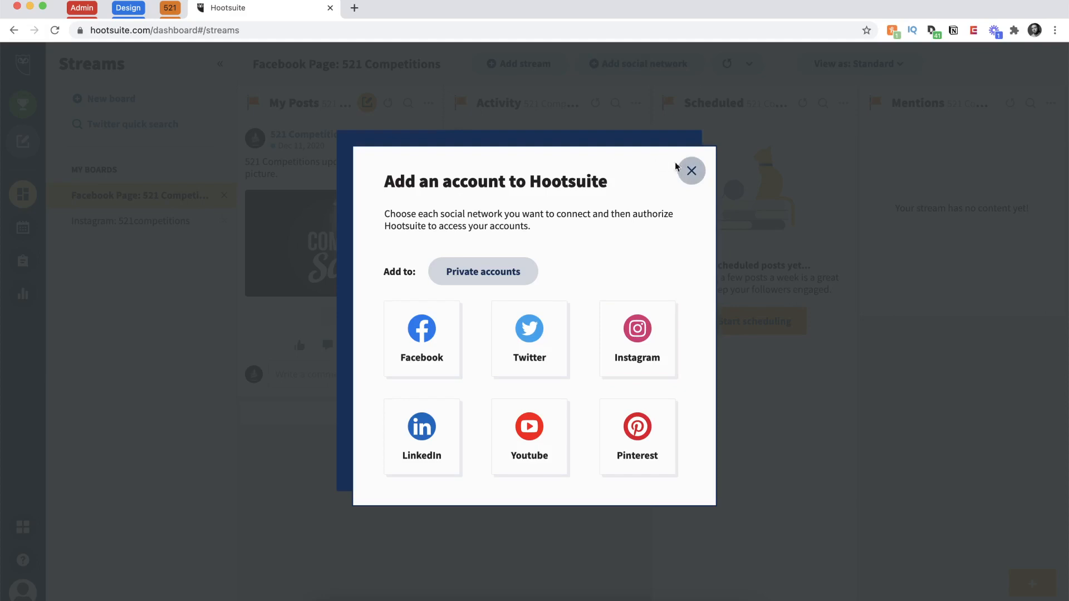
click(689, 170)
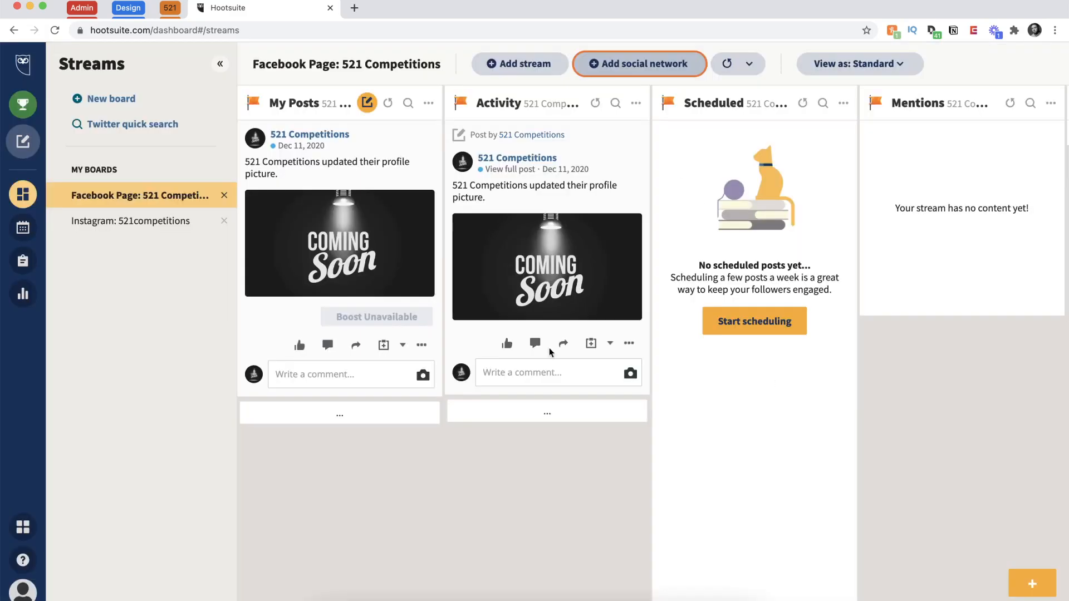